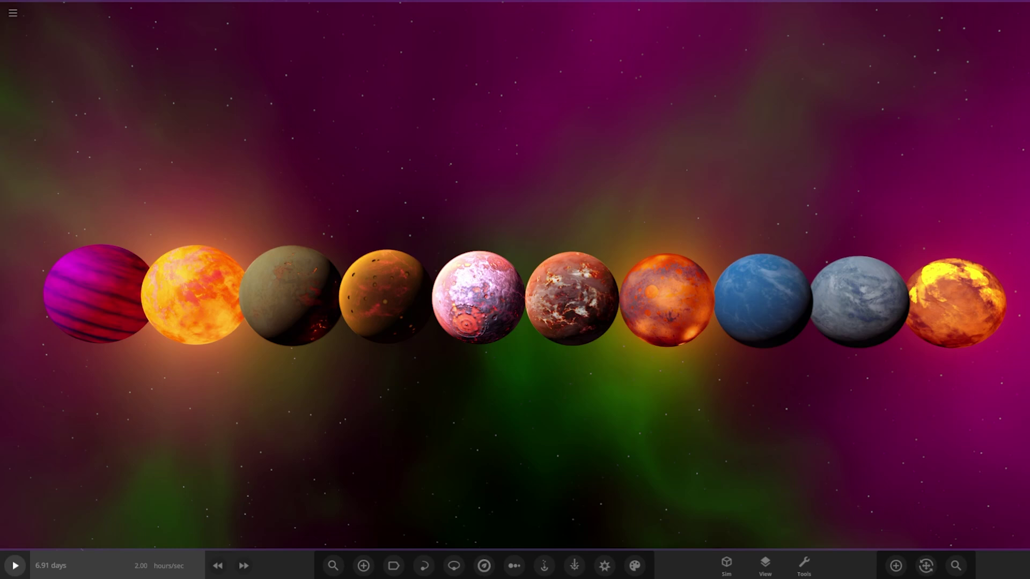
- Inspect the pink-white COMP - Very Young planet and its ringed lava crater up close from several angles
double_click(489, 294)
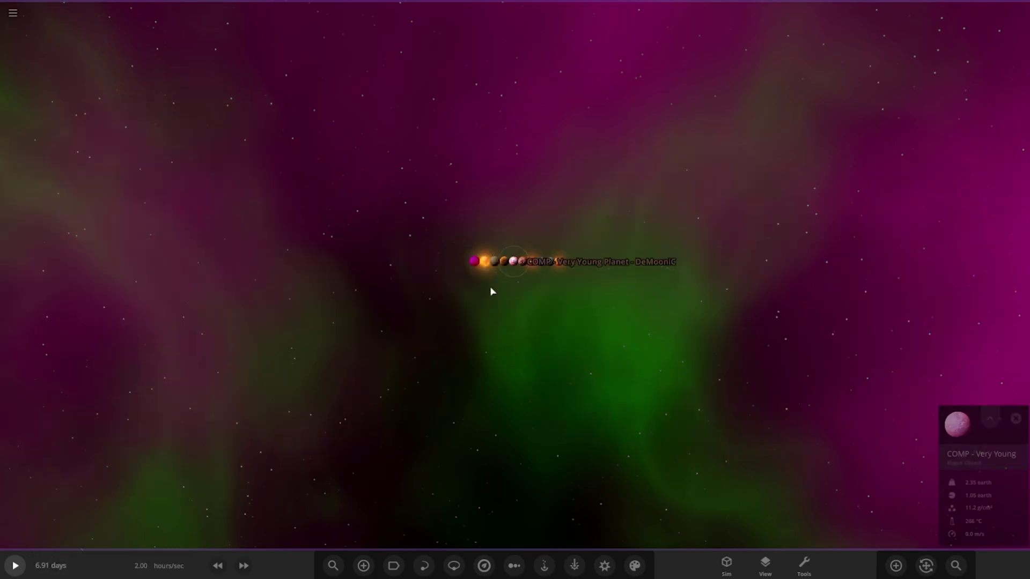
scroll(542, 391, up, 15)
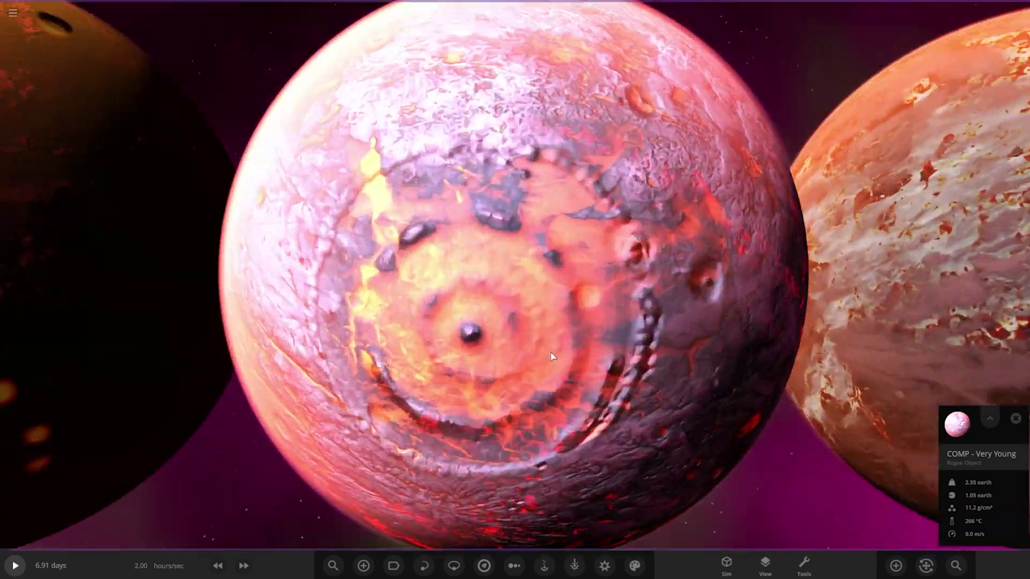
right_drag(558, 370, 375, 326)
drag(375, 325, 515, 420)
scroll(515, 420, up, 4)
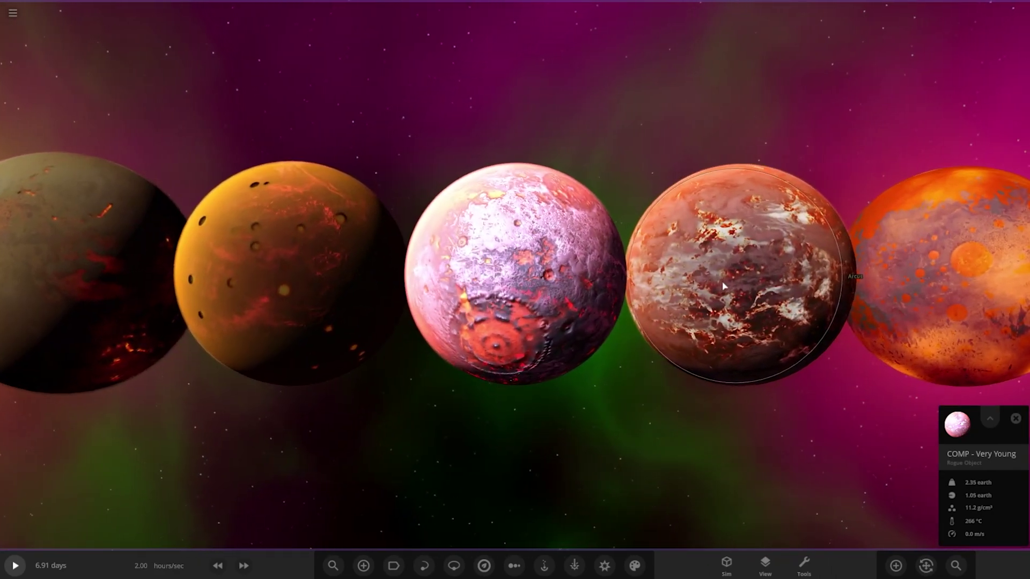
- Focus on the neighbouring planet Arcus and examine its cloud-streaked surface from different sides
double_click(722, 281)
scroll(643, 354, up, 4)
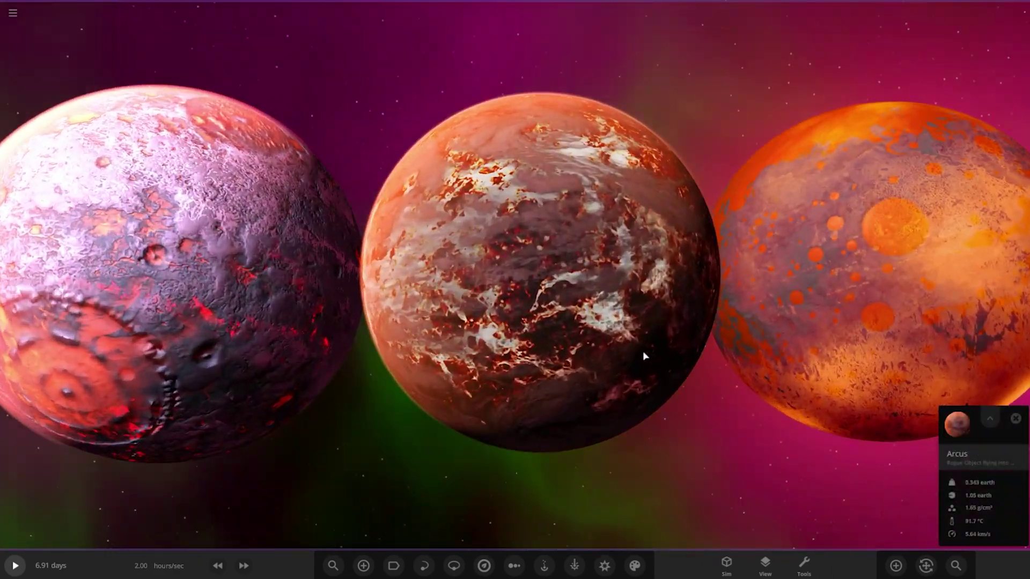
scroll(652, 343, up, 4)
scroll(624, 369, down, 8)
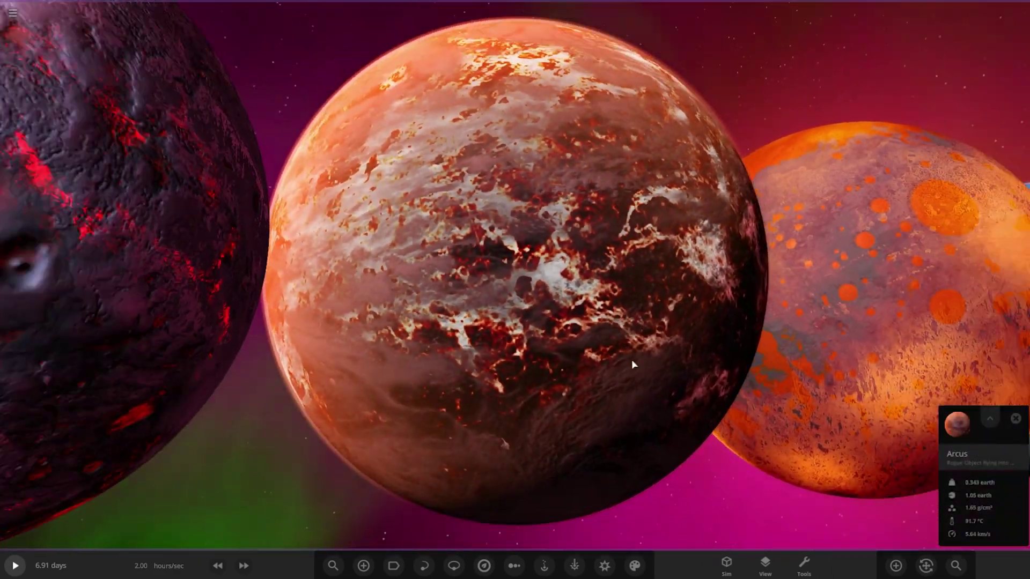
drag(605, 353, 646, 310)
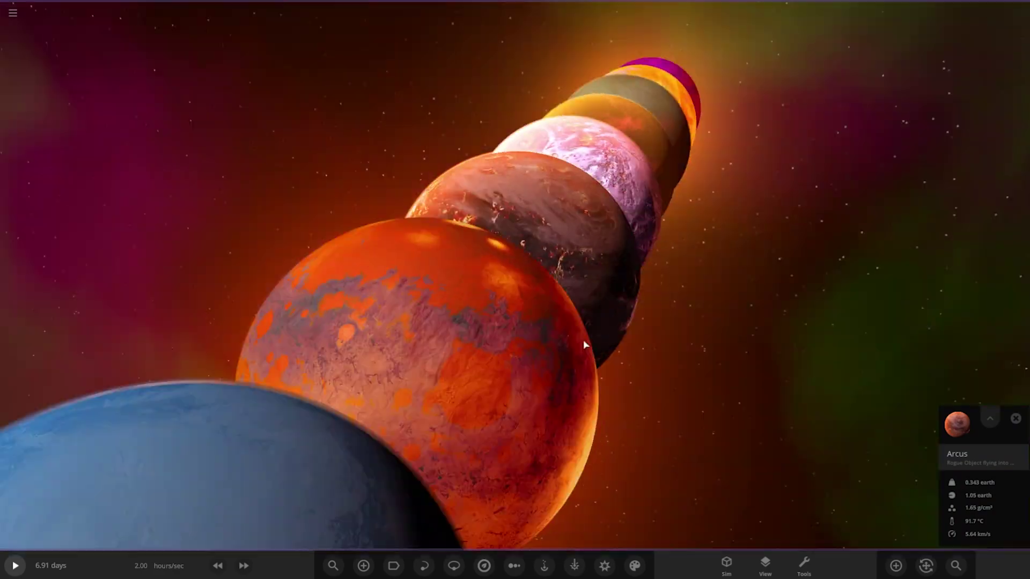
- Examine the glowing orange young planet, select COMP - Very Young again and view the whole row of planets
double_click(757, 333)
drag(756, 333, 588, 424)
scroll(616, 368, down, 10)
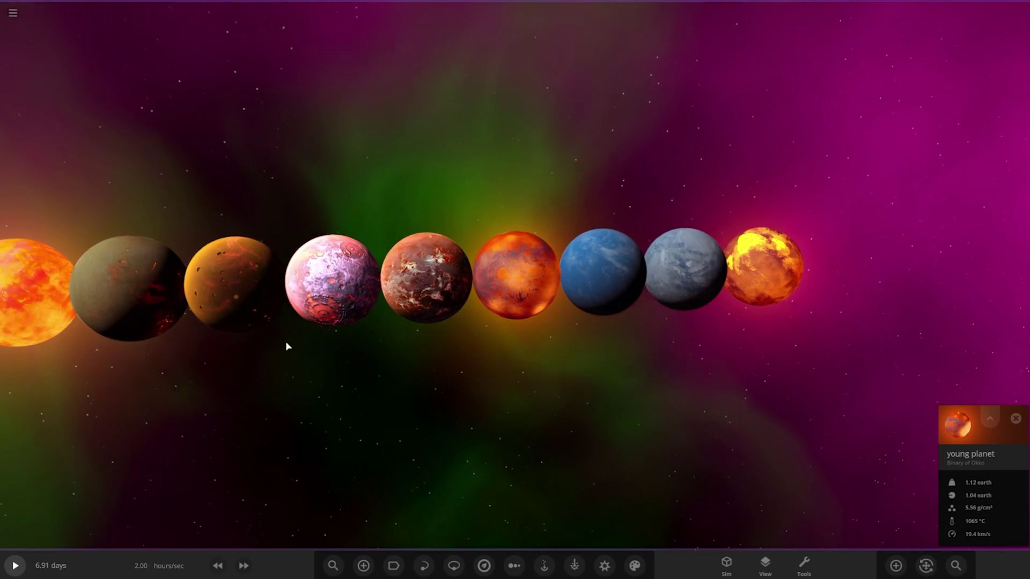
click(374, 303)
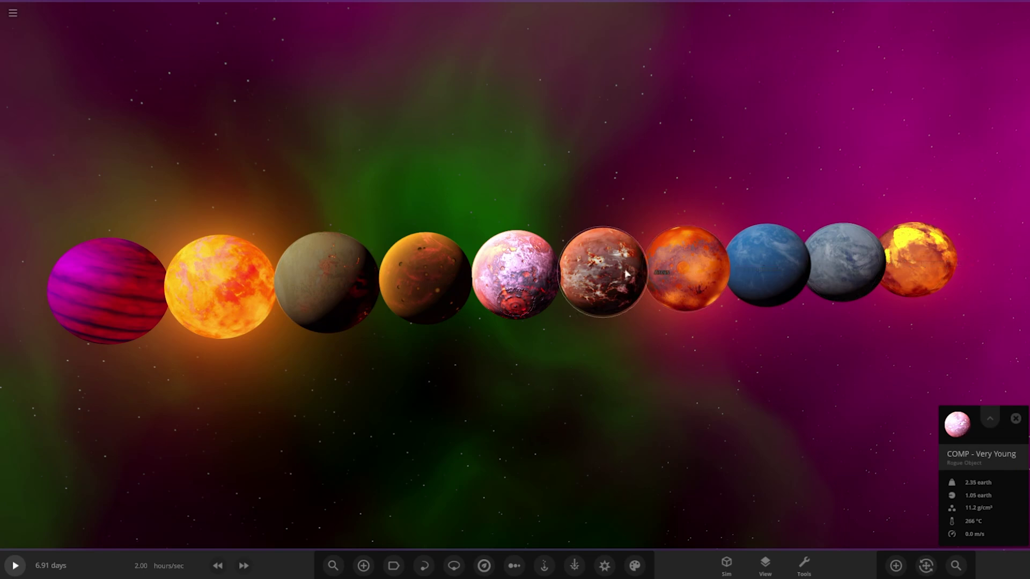
right_drag(609, 283, 452, 269)
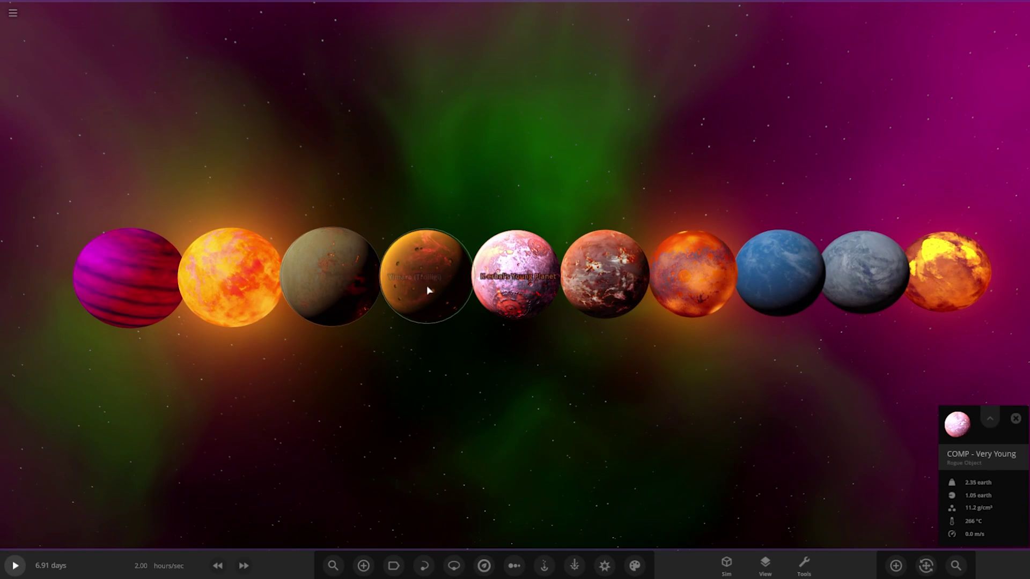
- Return to the orange young planet and compare it with its neighbours along the row at close and wide range
double_click(728, 288)
scroll(542, 351, up, 5)
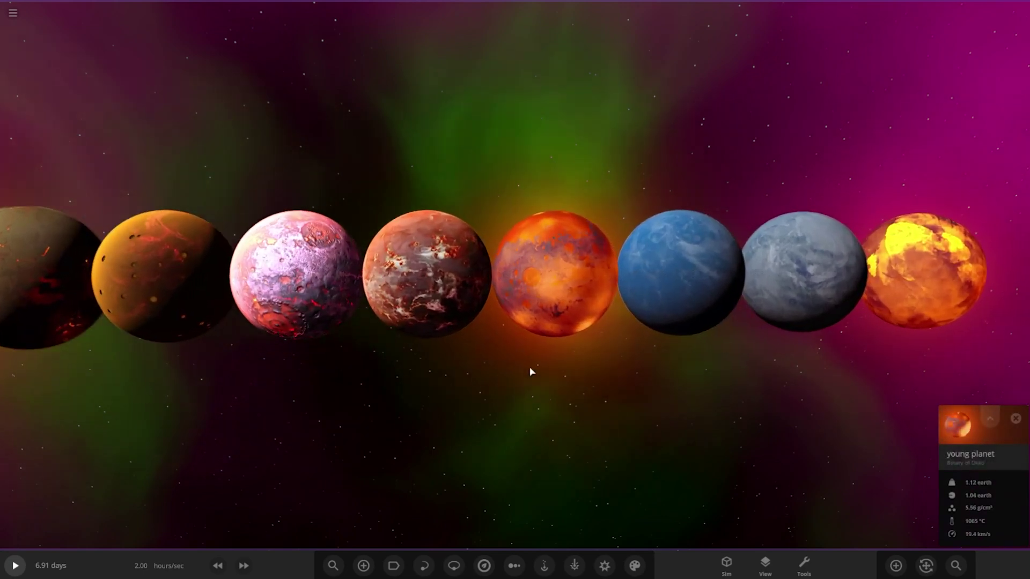
right_drag(536, 357, 563, 196)
scroll(559, 301, up, 5)
scroll(559, 301, down, 5)
scroll(629, 375, down, 3)
right_drag(270, 269, 368, 288)
scroll(301, 269, up, 5)
scroll(320, 278, down, 5)
- Refocus on COMP - Very Young and examine its large ringed crater at close range
double_click(361, 294)
double_click(342, 316)
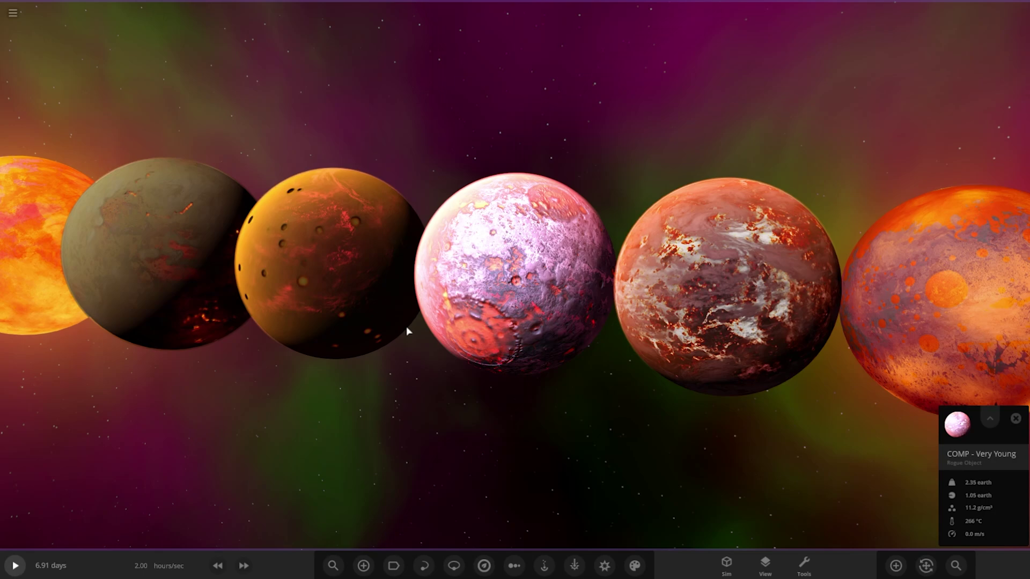
scroll(561, 412, up, 5)
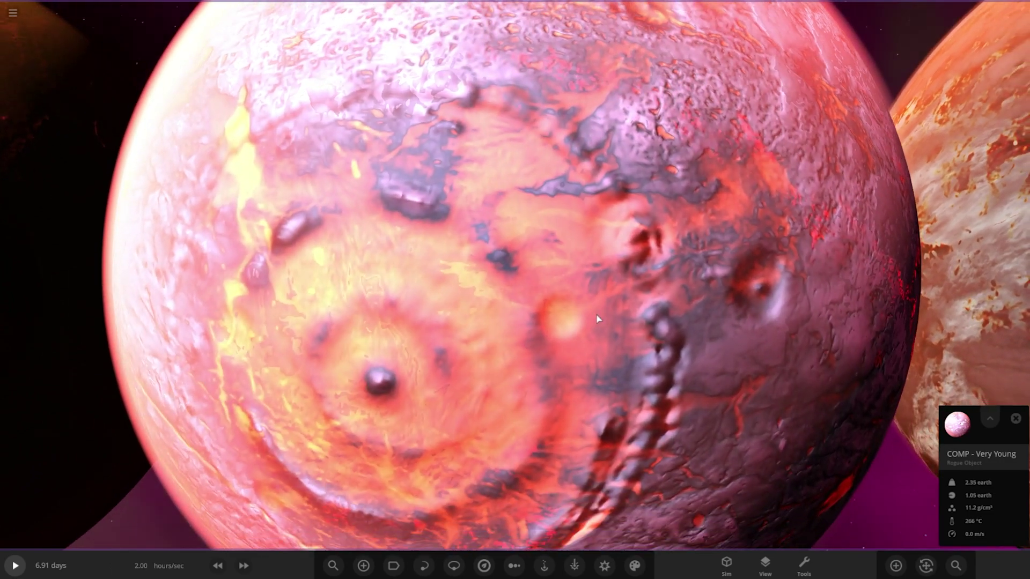
right_drag(599, 319, 603, 308)
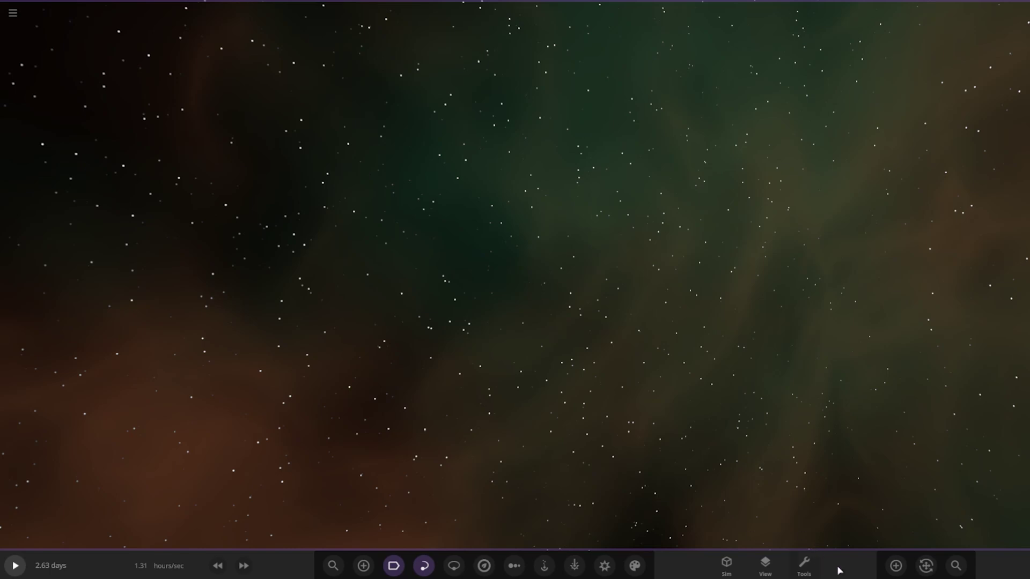
- Add the user-made planet COMP Earth_after-screwup to the empty simulation in Orbit mode
click(896, 565)
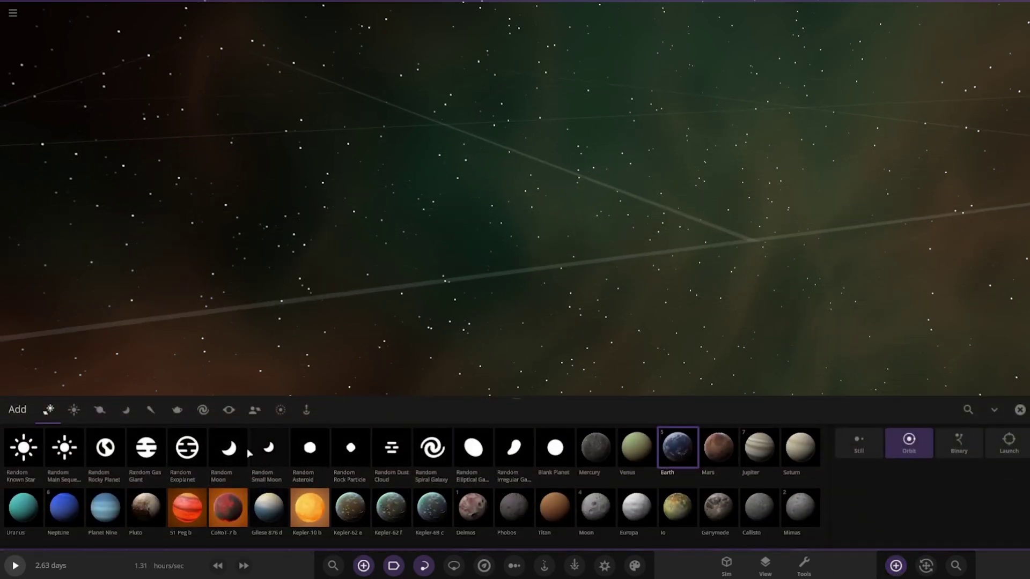
click(254, 415)
scroll(643, 504, down, 5)
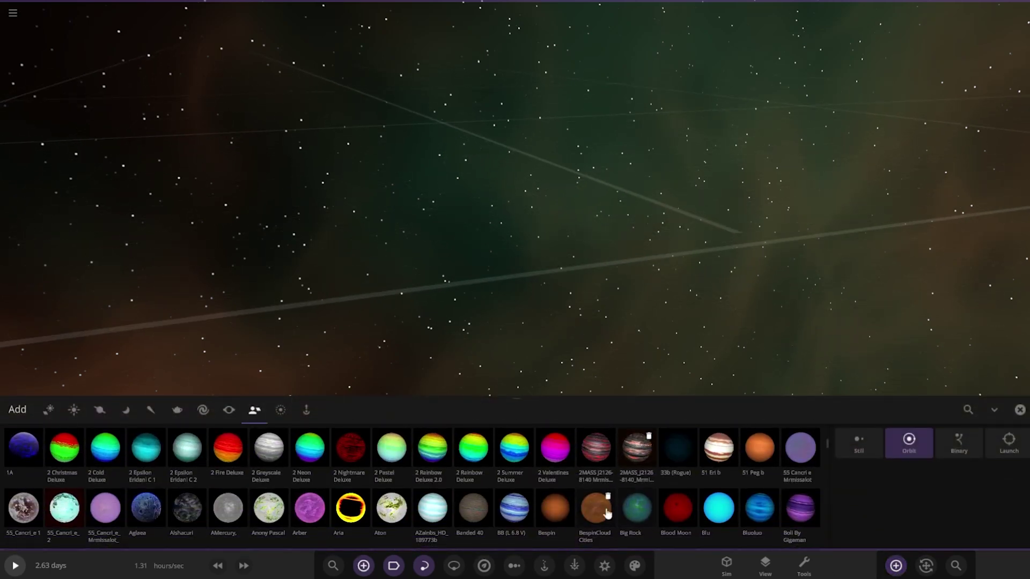
scroll(359, 497, down, 1)
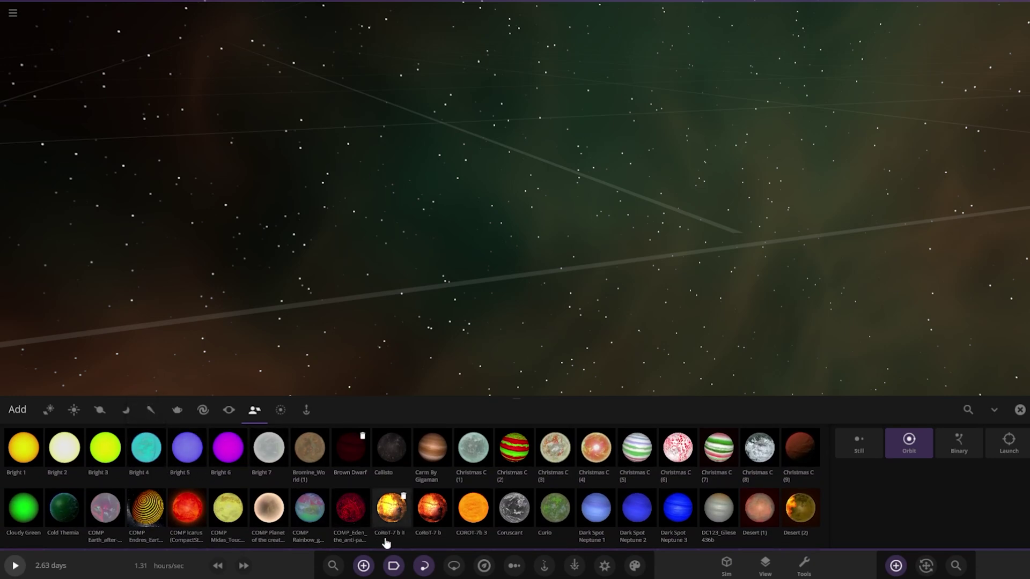
click(97, 508)
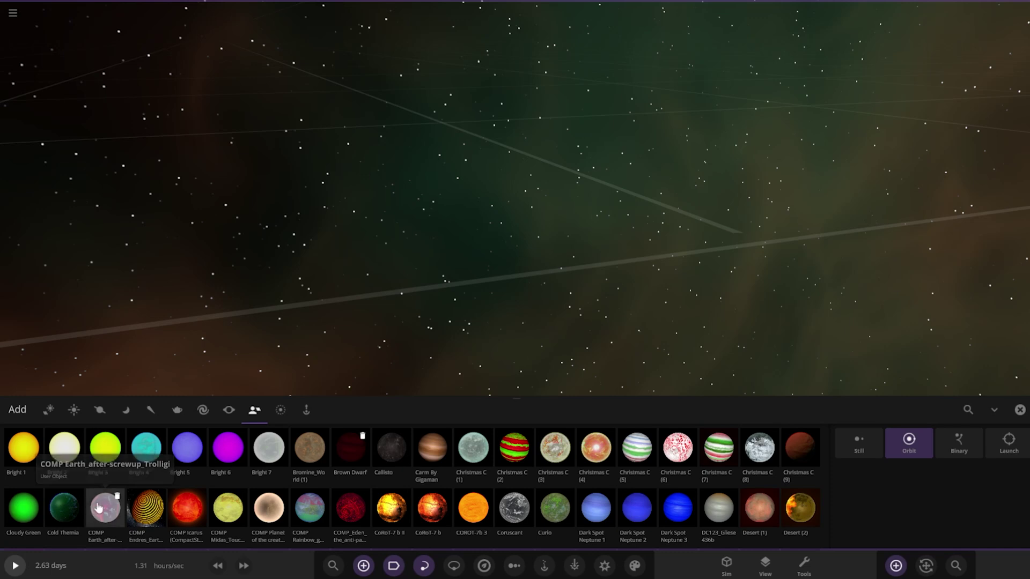
click(503, 202)
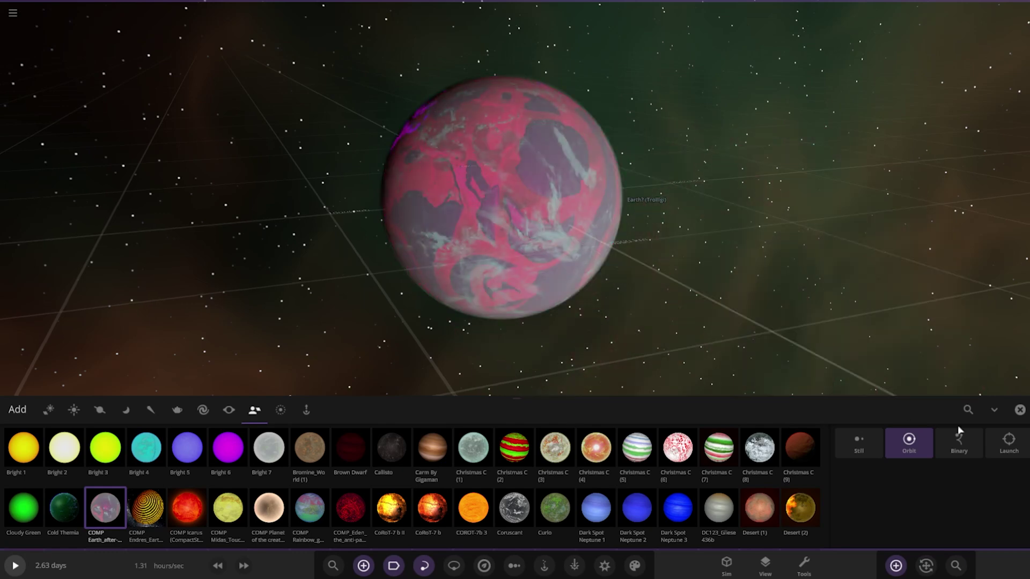
click(1019, 410)
- Focus on the added pink Earth planet and examine its day and night sides
double_click(499, 329)
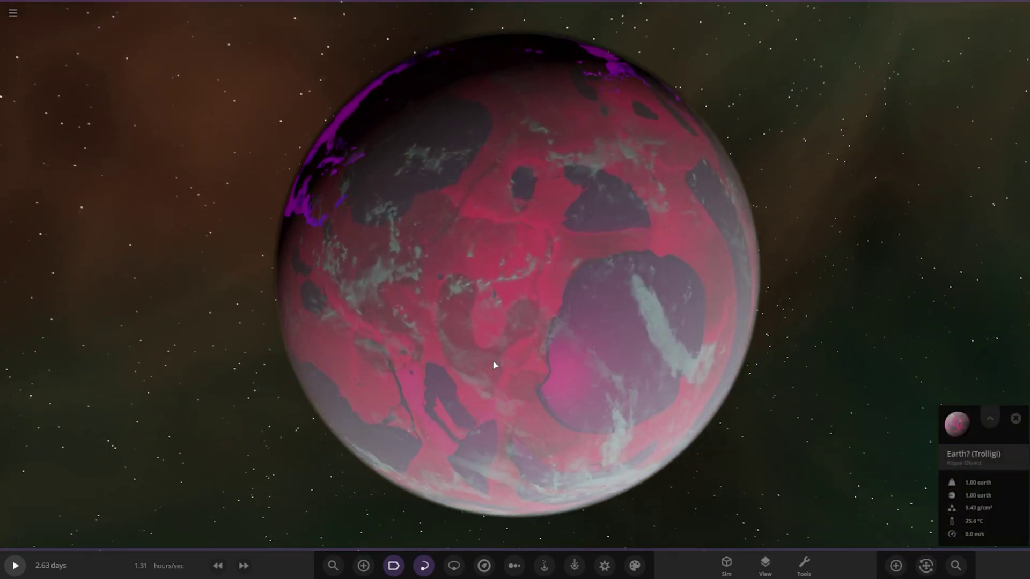
drag(495, 365, 789, 313)
scroll(531, 277, up, 3)
scroll(553, 244, down, 3)
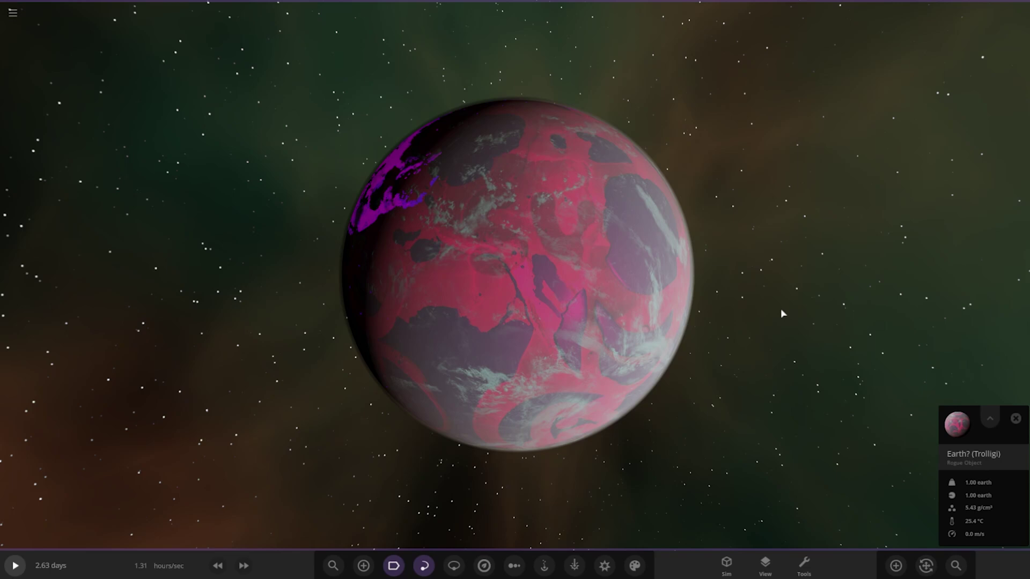
drag(559, 290, 698, 338)
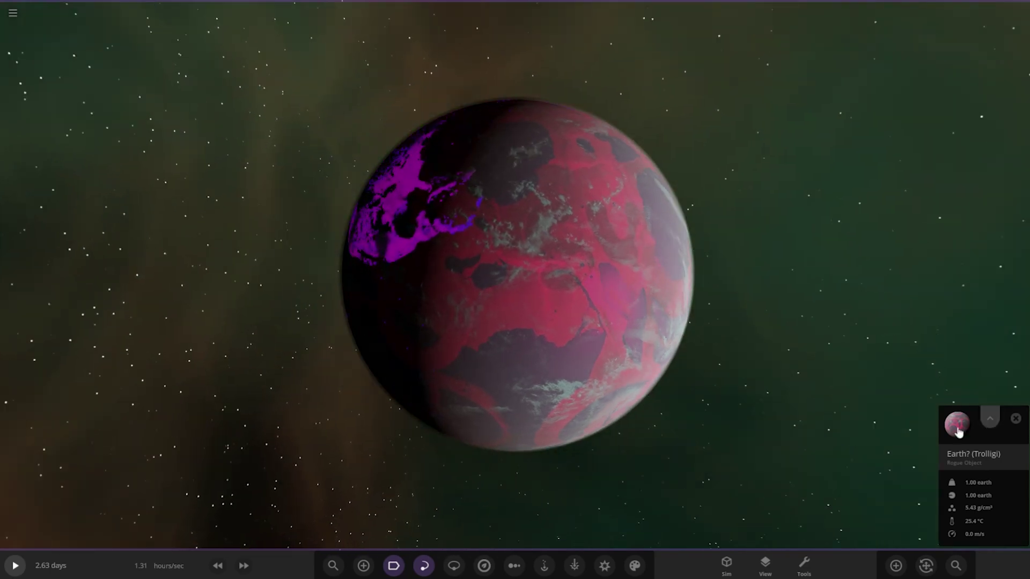
- Hide the pink Earth planet's atmosphere and clouds layers in its appearance settings
click(974, 430)
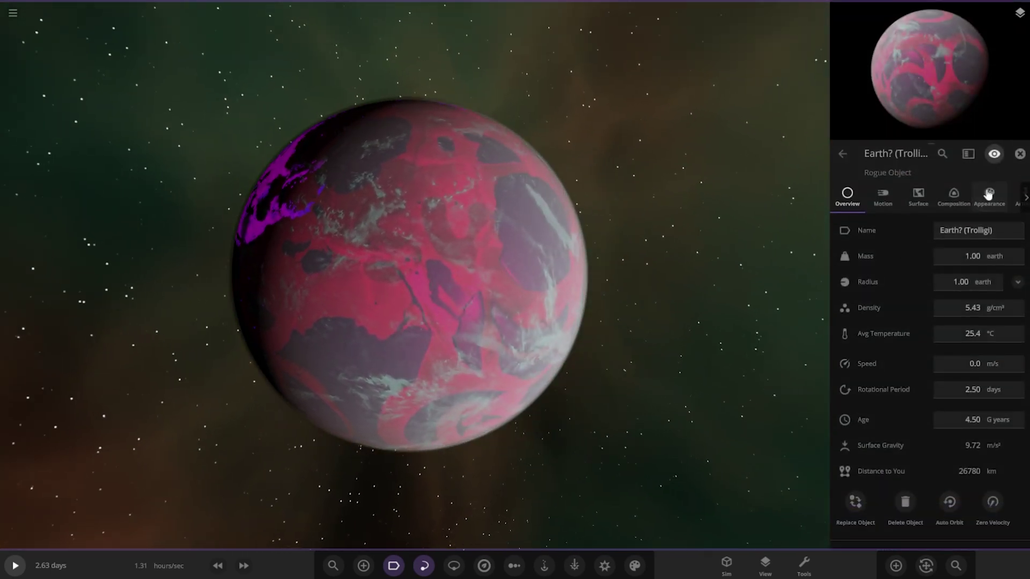
click(989, 210)
click(882, 316)
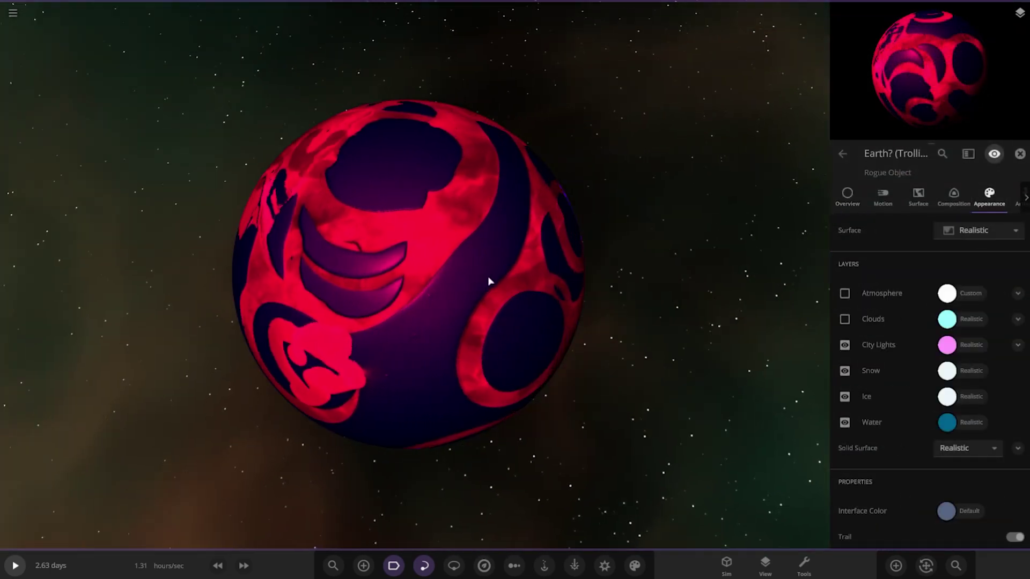
- Turn on the object manipulation handles and examine the bare surface and magenta city lights up close
drag(489, 282, 821, 564)
click(926, 565)
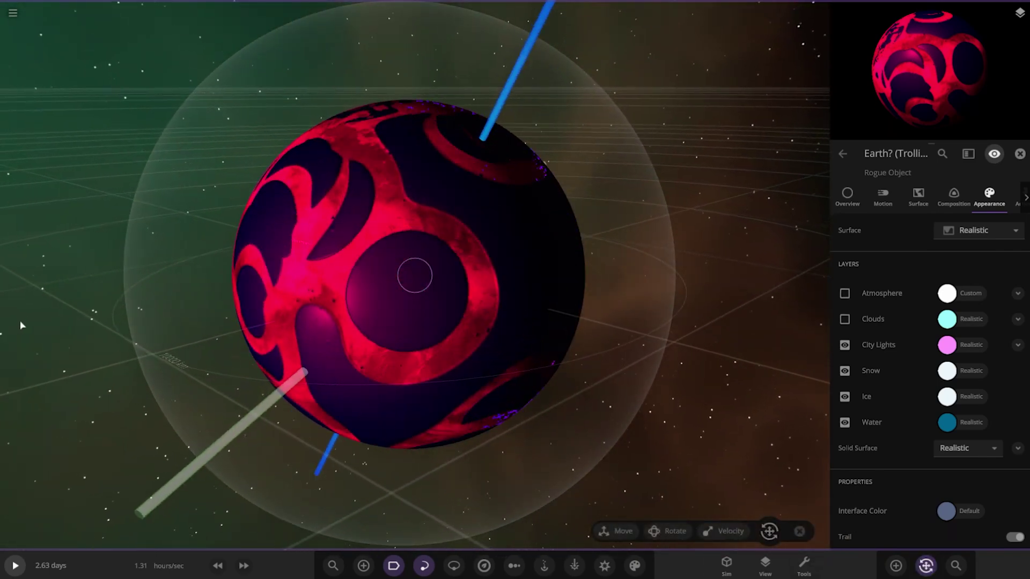
mouse_move(503, 308)
mouse_down()
mouse_move(505, 325)
mouse_move(110, 427)
mouse_up()
mouse_move(454, 131)
mouse_down()
mouse_move(410, 418)
mouse_move(625, 478)
mouse_move(809, 472)
mouse_move(345, 87)
mouse_move(196, 256)
mouse_move(816, 395)
mouse_move(540, 237)
mouse_move(600, 249)
mouse_move(299, 339)
mouse_move(460, 406)
mouse_move(310, 173)
mouse_move(294, 267)
mouse_up()
drag(587, 455, 445, 234)
scroll(448, 295, up, 6)
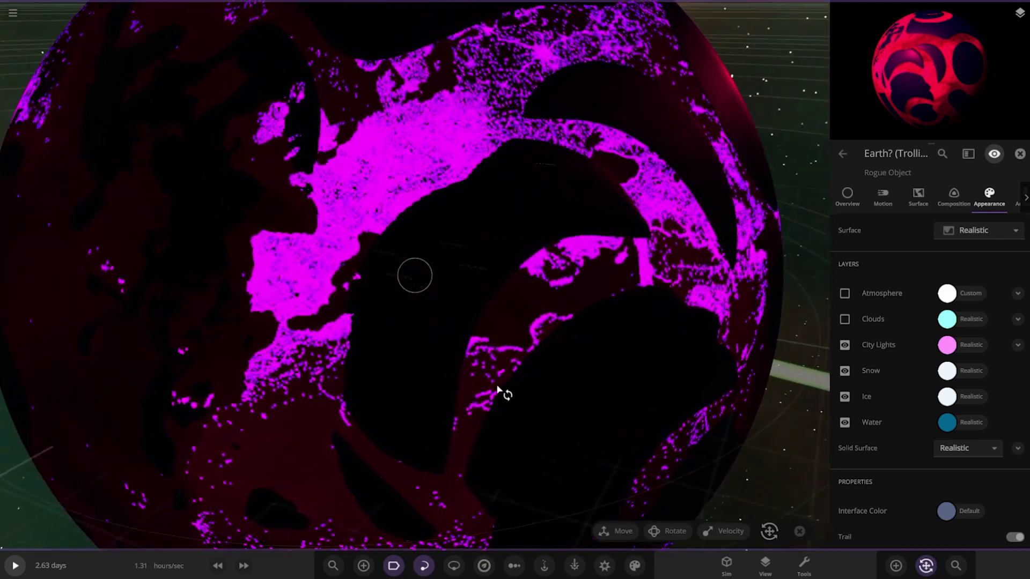
drag(498, 391, 468, 295)
scroll(452, 230, down, 3)
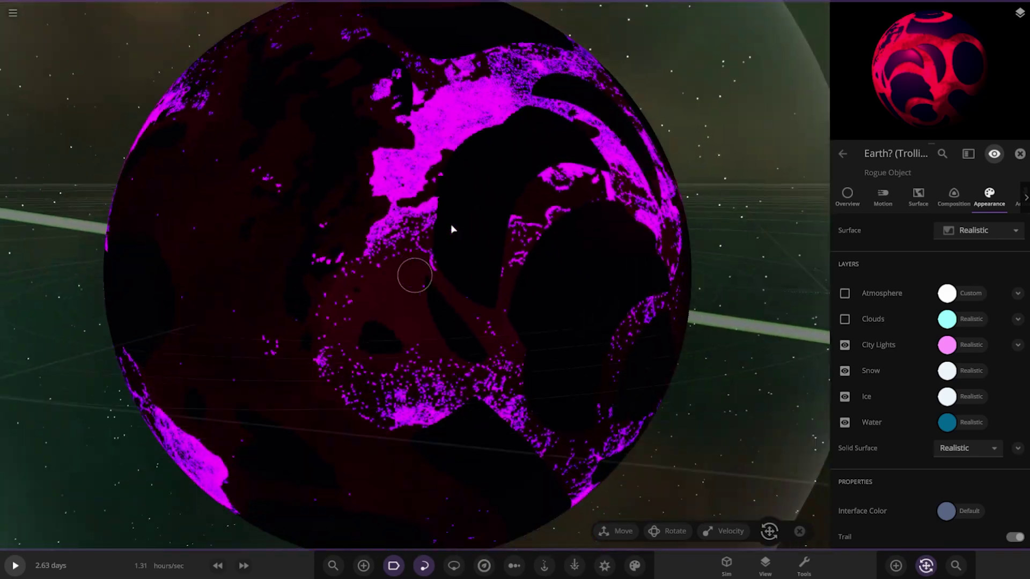
- Examine the distribution of city lights and land shapes around the whole planet from farther away
scroll(452, 229, down, 4)
drag(402, 241, 781, 179)
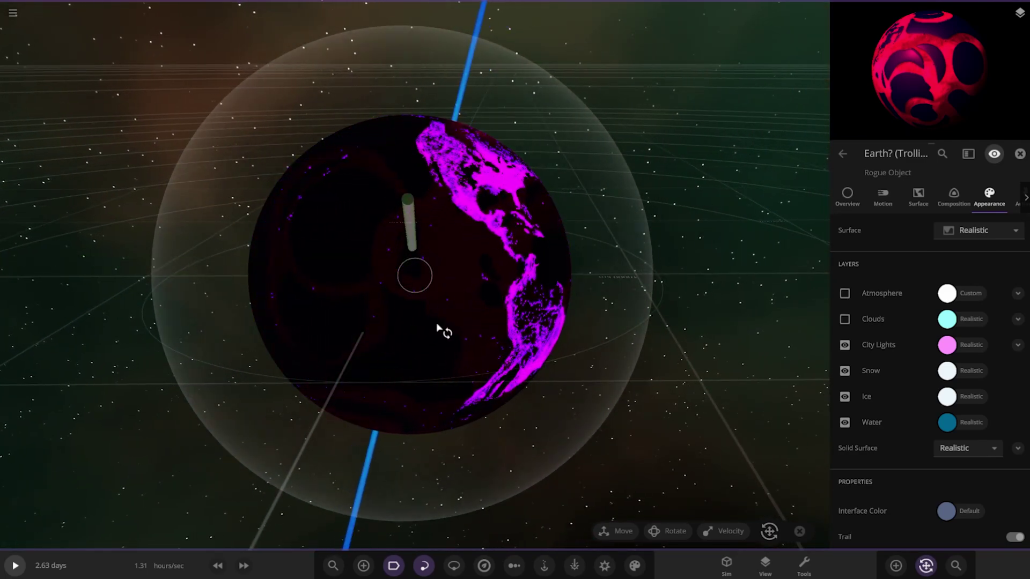
drag(436, 324, 317, 387)
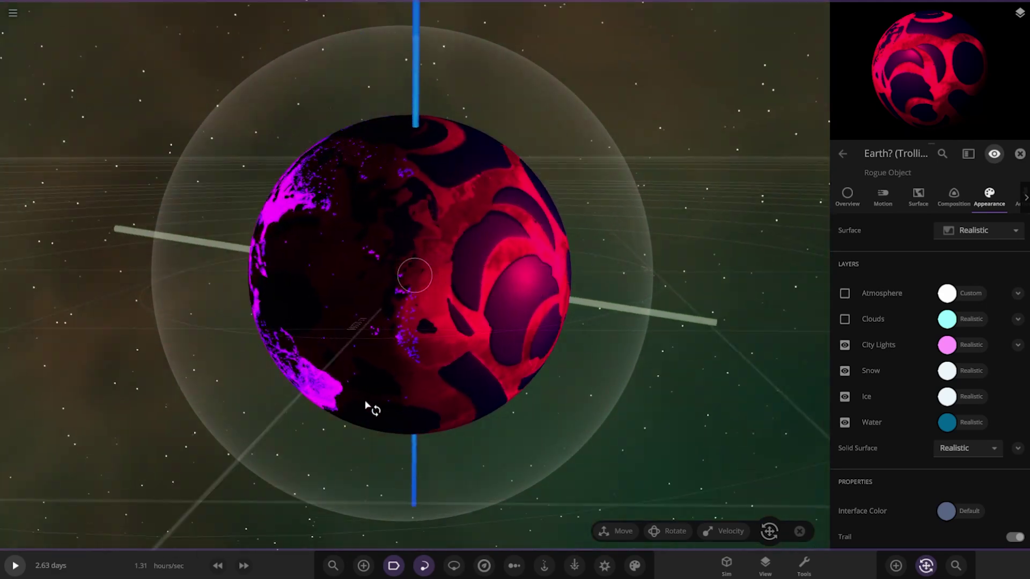
right_drag(366, 402, 441, 329)
scroll(515, 384, down, 5)
right_drag(515, 384, 455, 413)
scroll(722, 449, up, 3)
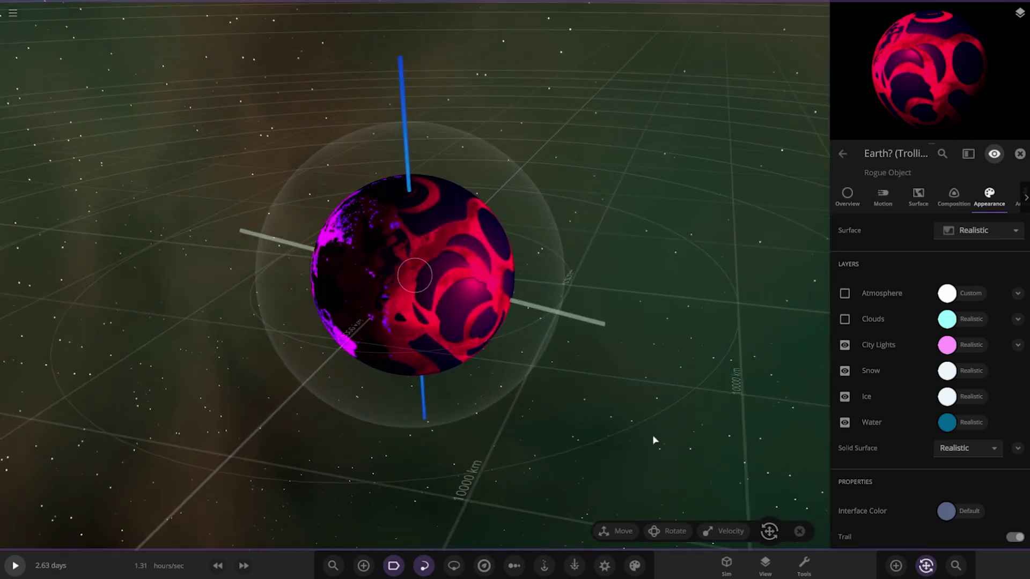
- Add the user-made Earth-turned-brown-dwarf object in Orbit mode, about 161,000 km from the pink Earth planet
click(896, 566)
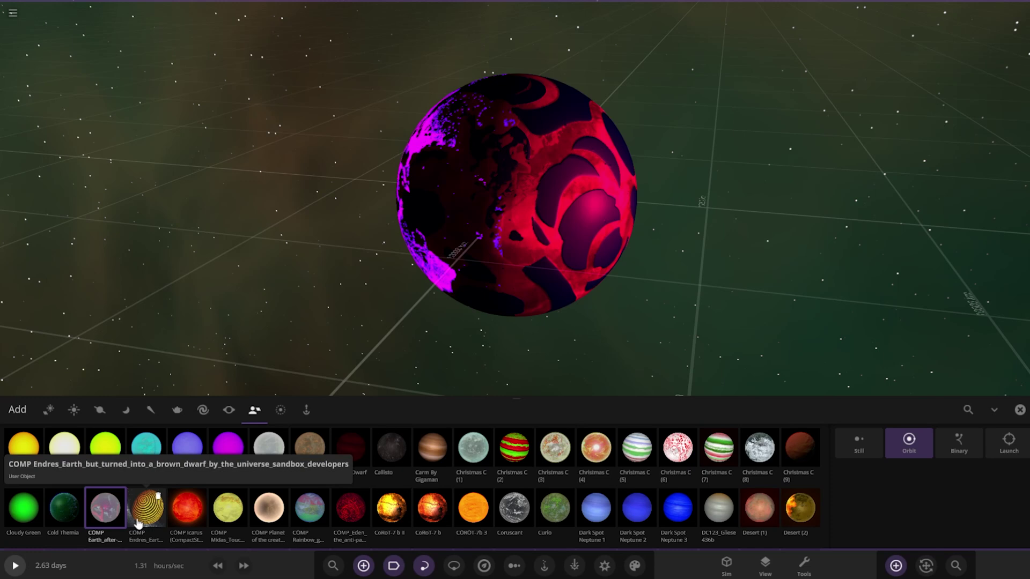
click(143, 508)
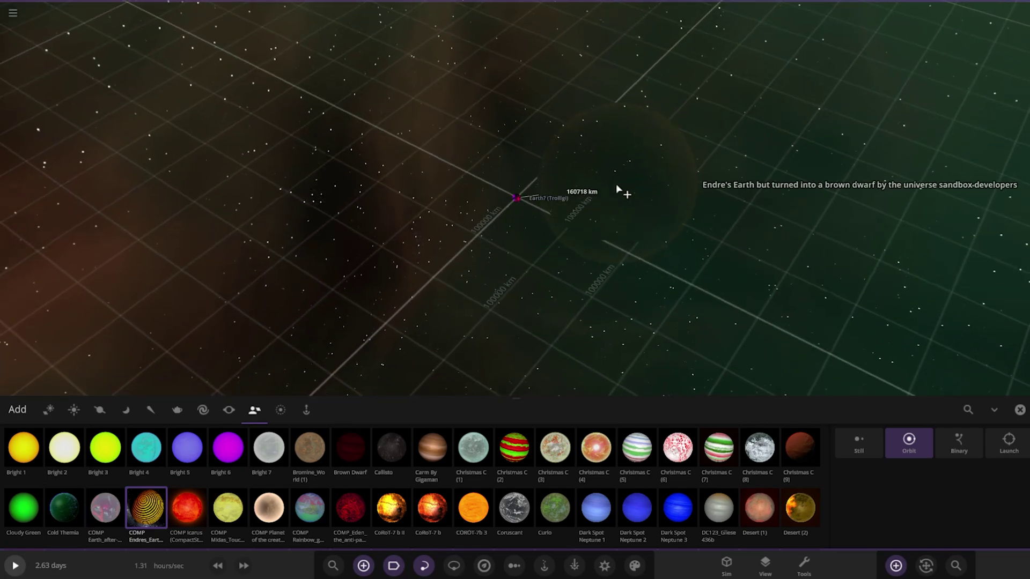
click(616, 183)
click(1022, 414)
- Focus on the added brown dwarf and examine the yellow banded markings from its equator to its pole
double_click(664, 258)
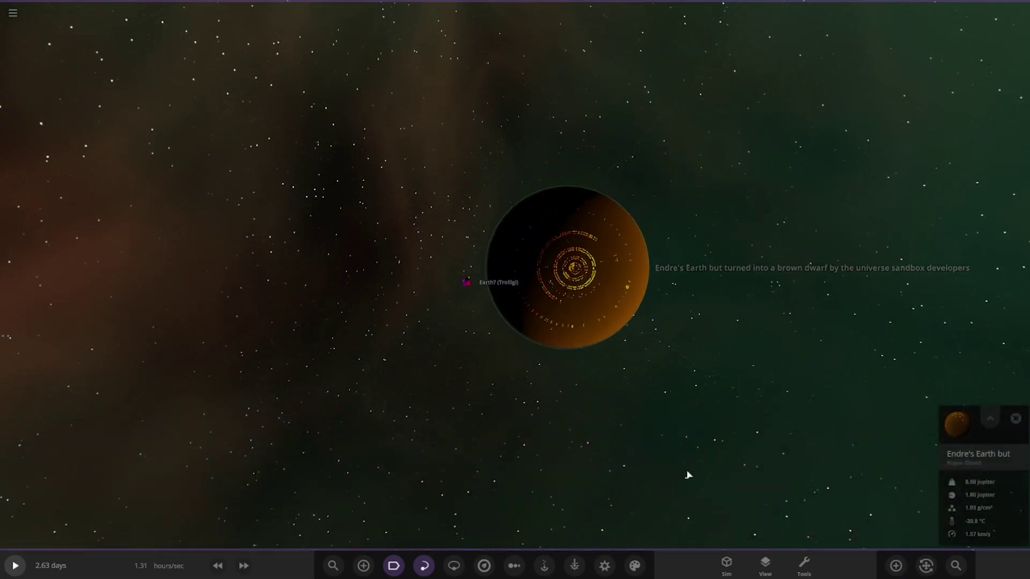
scroll(614, 358, up, 6)
drag(683, 491, 575, 161)
scroll(574, 156, up, 3)
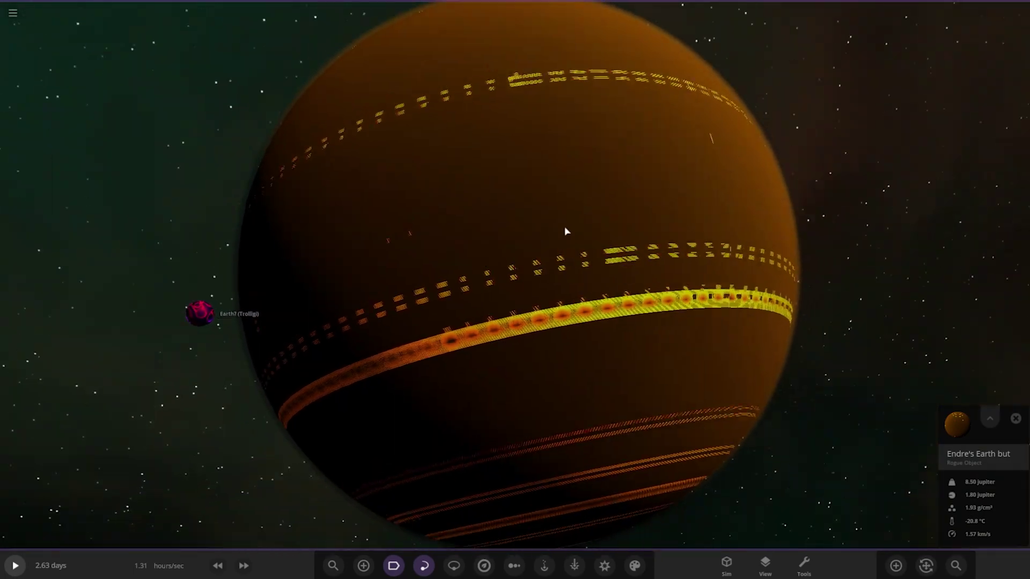
drag(566, 230, 557, 338)
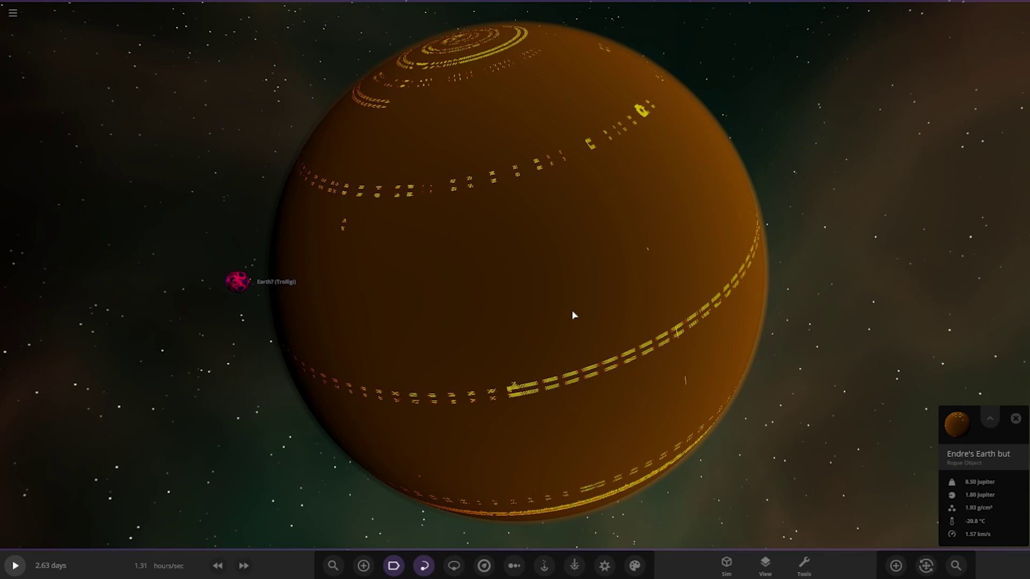
- Try the brown dwarf's composition with no water, and restore its water share to 0.00401 %
click(989, 419)
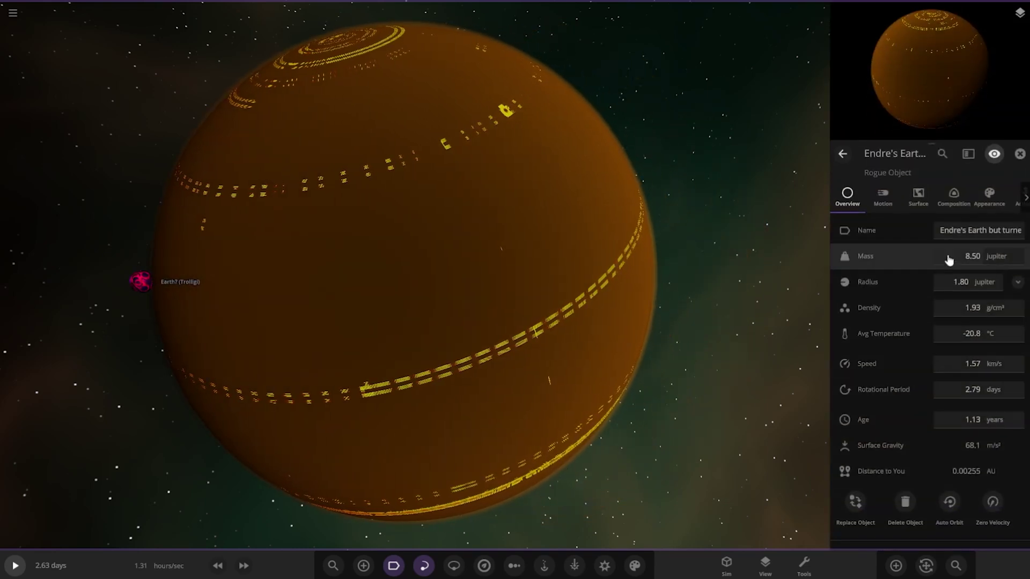
click(942, 219)
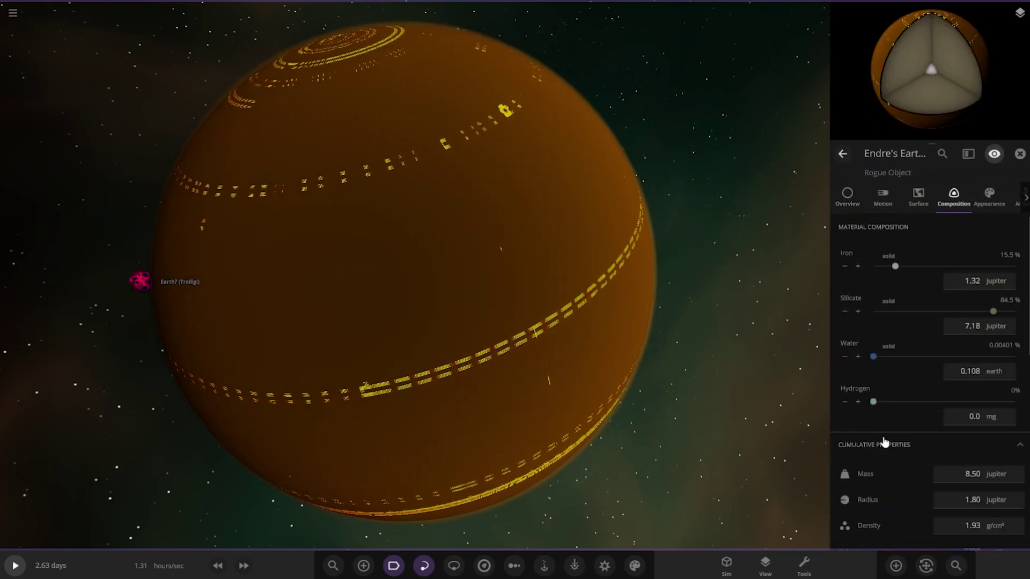
click(845, 357)
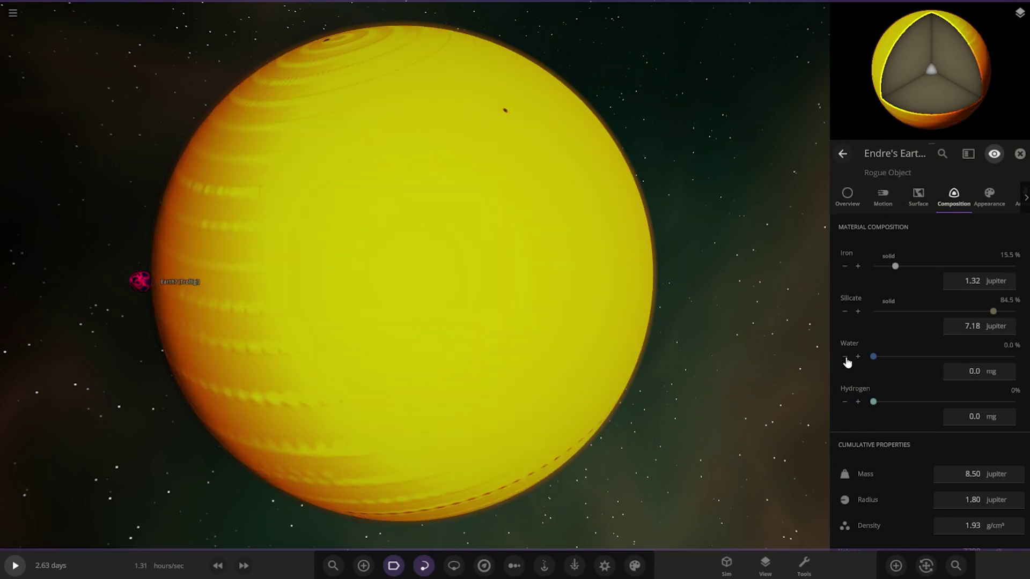
click(858, 358)
click(858, 357)
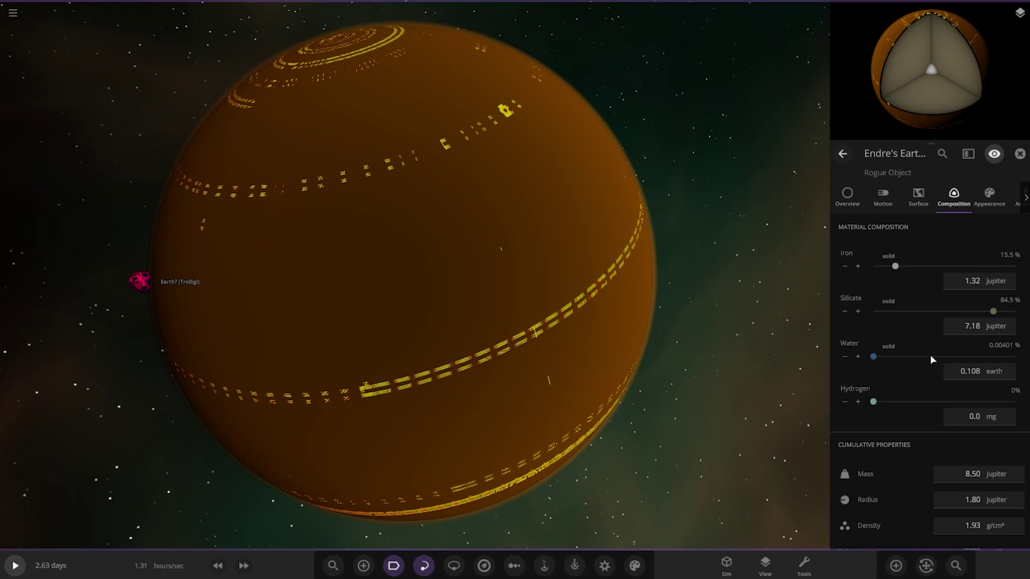
- Compare the brown dwarf with its atmosphere, cloud and snow layers switched on and off, leaving the atmosphere hidden
mouse_move(685, 345)
mouse_down()
mouse_move(736, 459)
mouse_move(699, 297)
mouse_move(703, 331)
mouse_up()
click(988, 198)
click(874, 294)
click(871, 321)
click(874, 295)
click(871, 373)
click(872, 376)
click(874, 296)
- Hide the brown dwarf's water layer to examine the surface beneath, and show the layer again
click(867, 428)
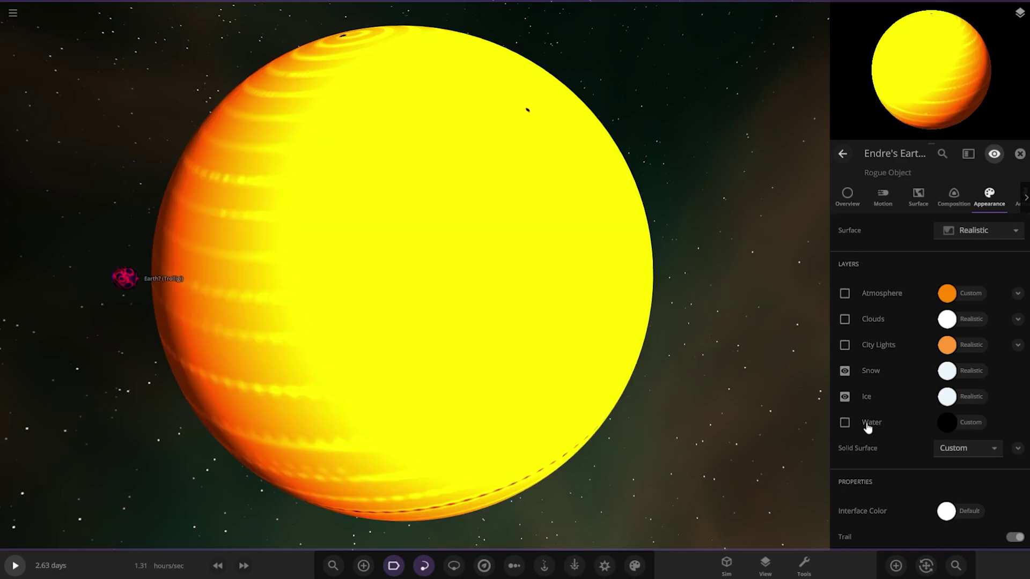
mouse_move(529, 393)
mouse_down()
mouse_move(781, 423)
mouse_move(579, 385)
mouse_move(649, 404)
mouse_move(345, 409)
mouse_up()
click(845, 423)
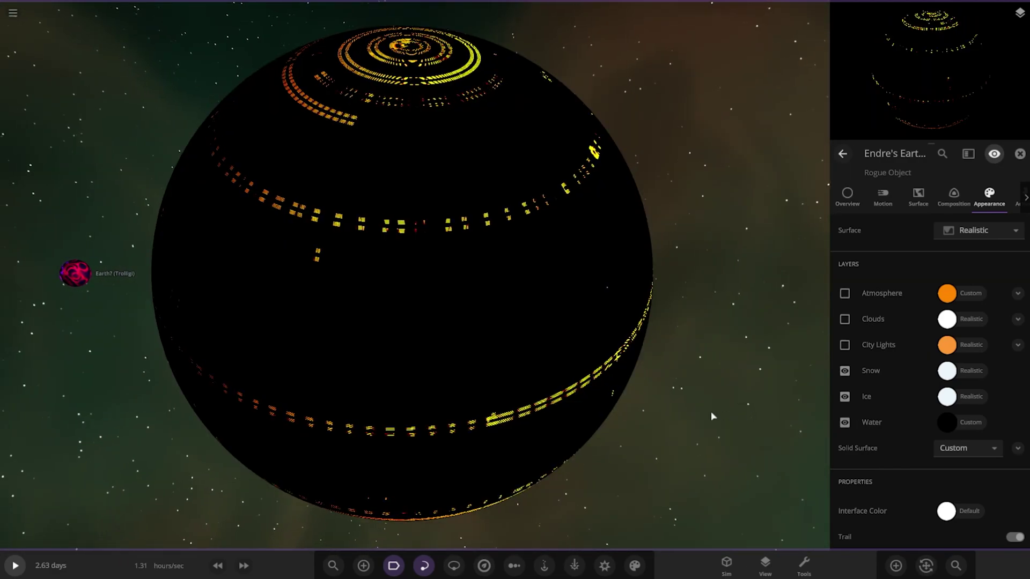
drag(456, 445, 599, 455)
- Reduce the brown dwarf's water share to 0.00301 % and show its atmosphere layer again
click(954, 196)
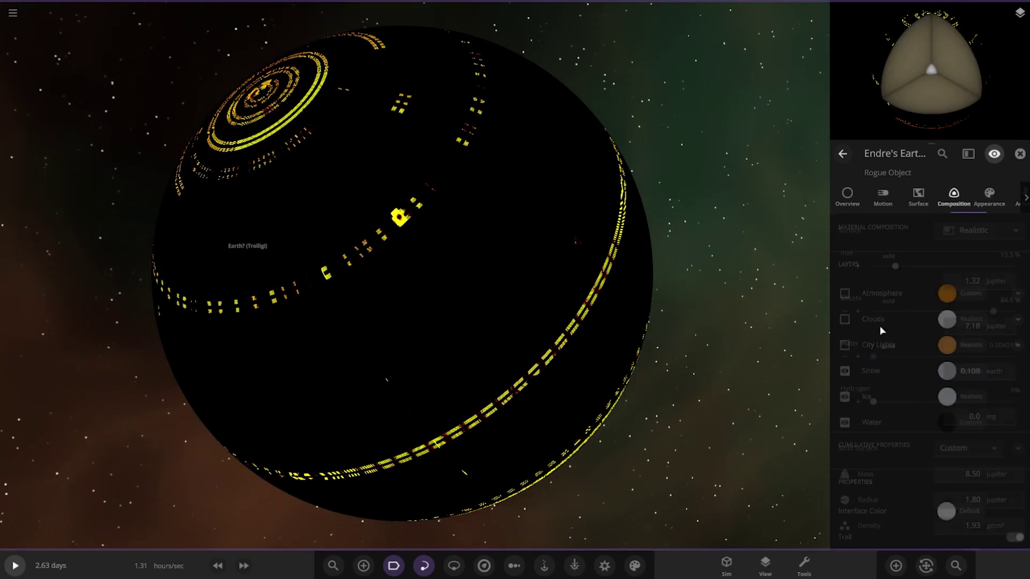
click(846, 358)
click(846, 362)
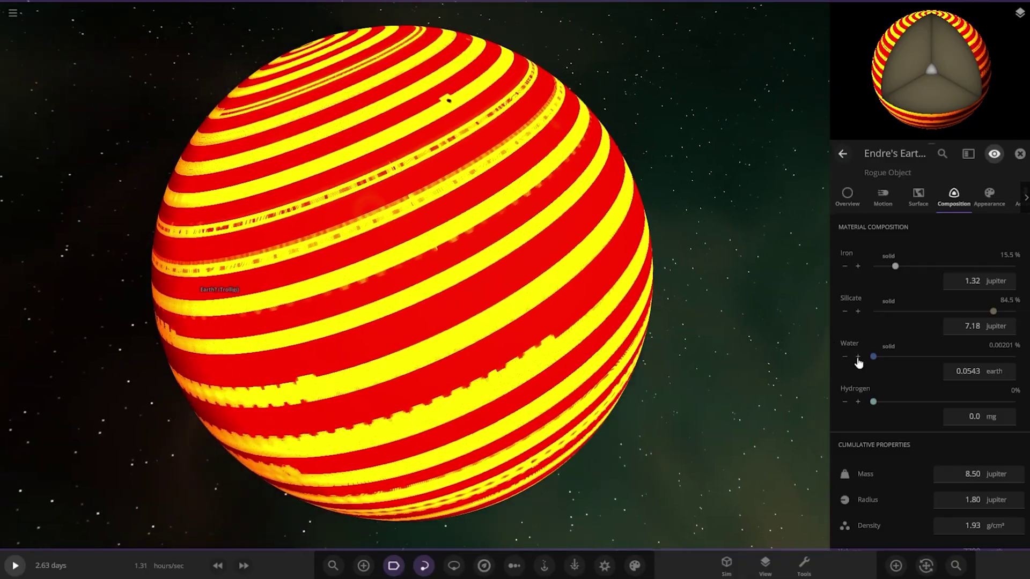
click(858, 357)
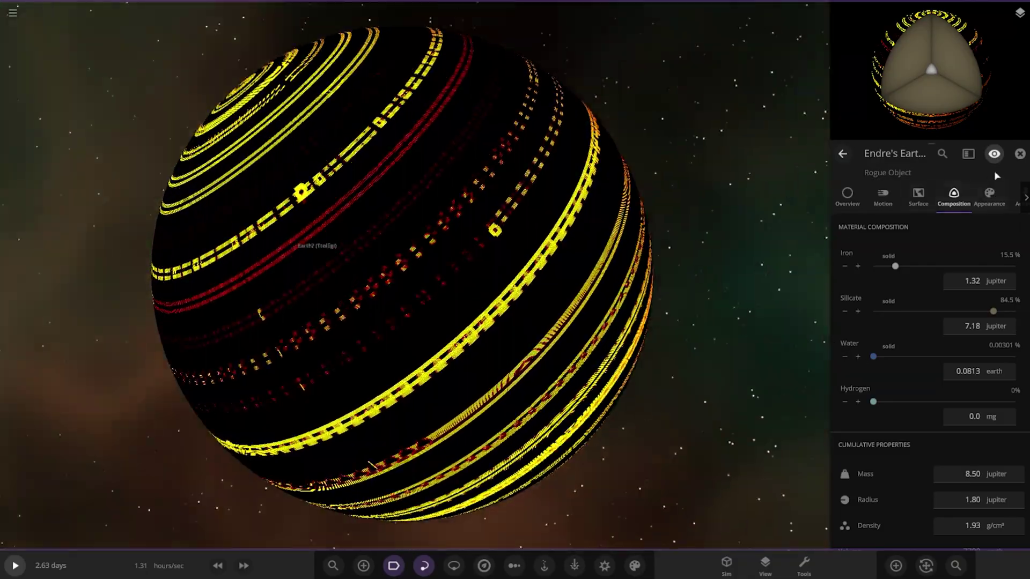
click(990, 195)
click(884, 296)
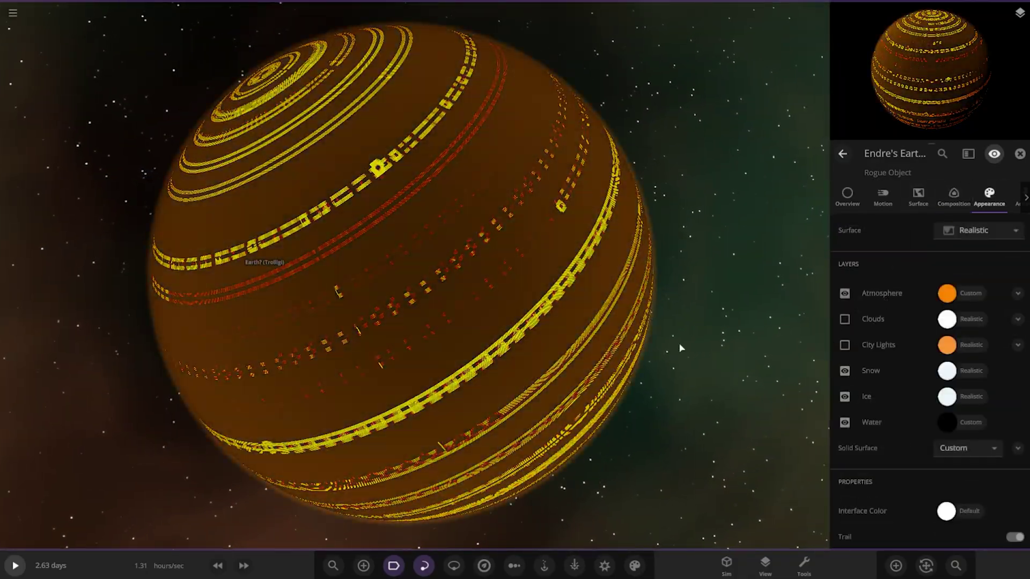
scroll(708, 348, down, 5)
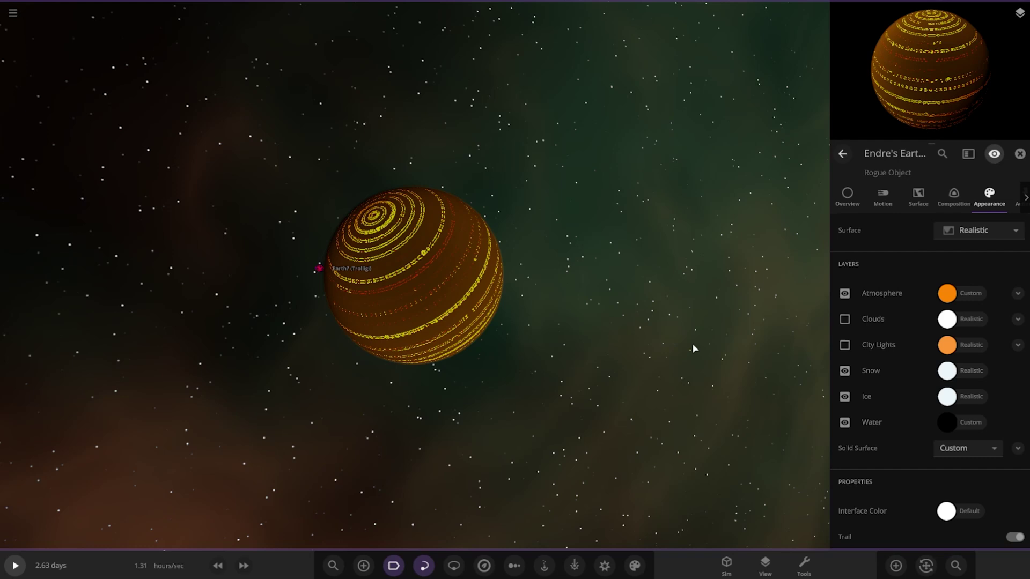
click(894, 565)
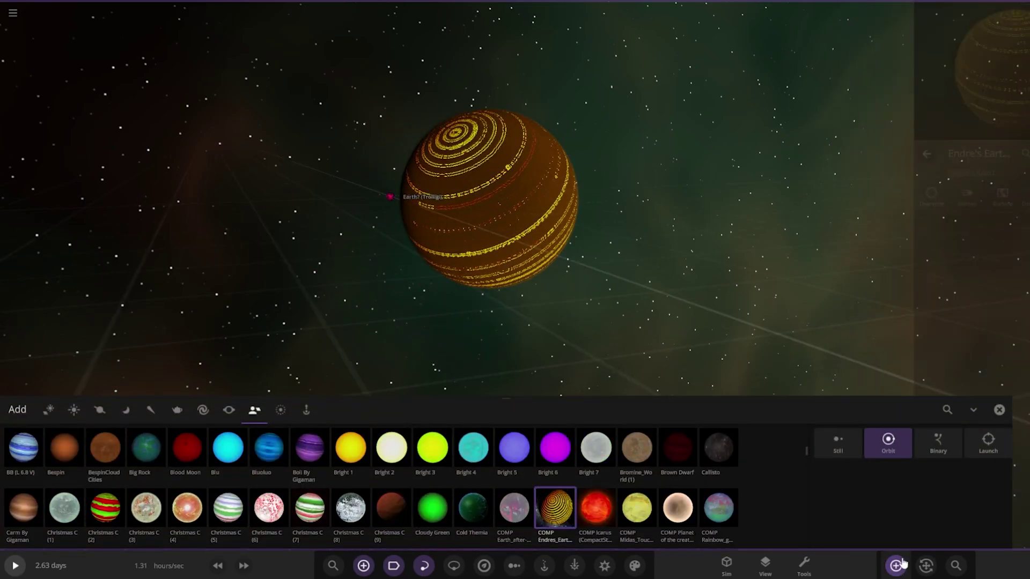
scroll(594, 272, up, 6)
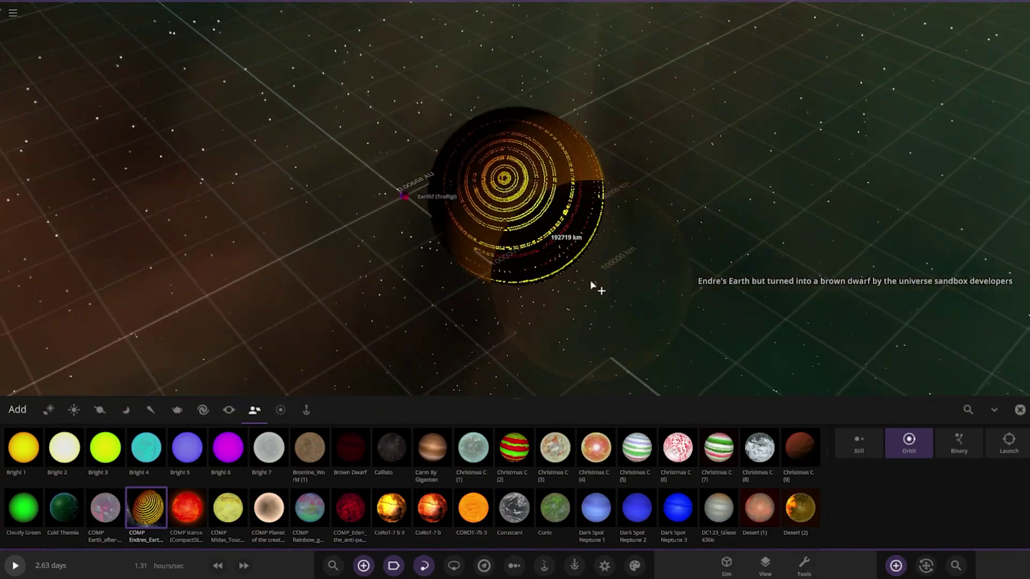
scroll(564, 247, down, 5)
right_drag(564, 246, 460, 193)
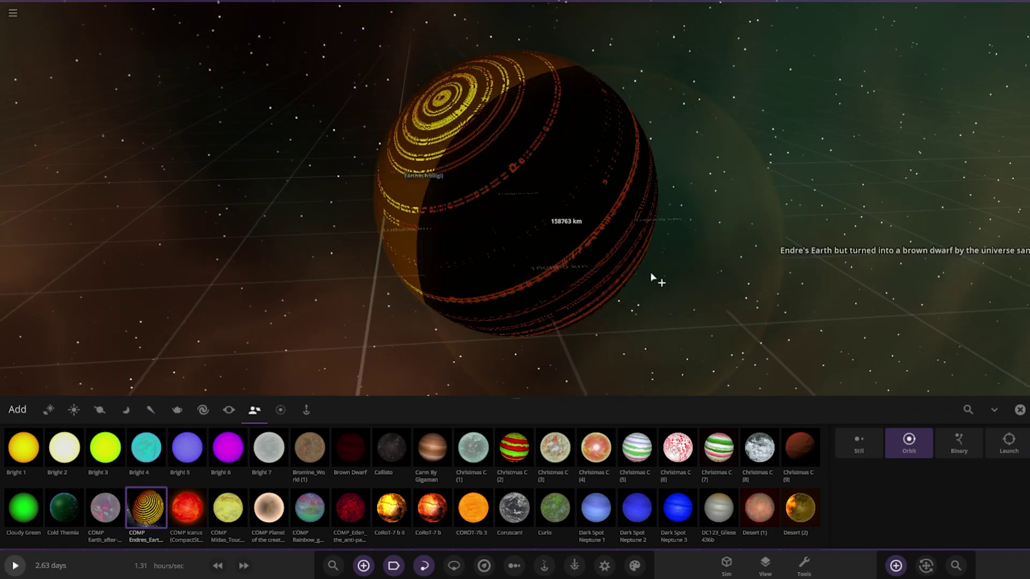
click(1019, 410)
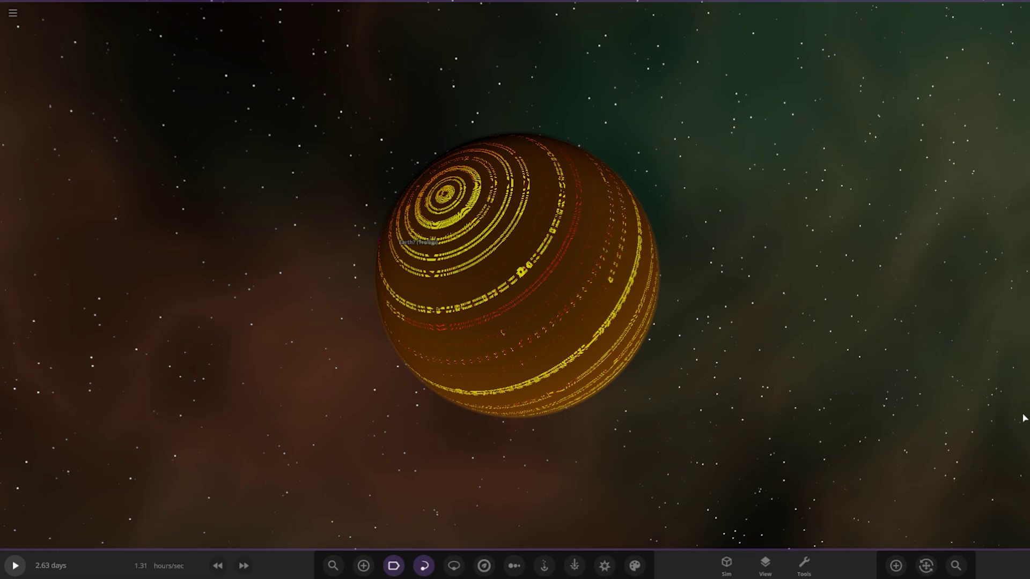
- Halve the brown dwarf's radius four times to 1.23 Earth radii and move it right beside the pink Earth planet
right_drag(596, 281, 516, 284)
click(516, 284)
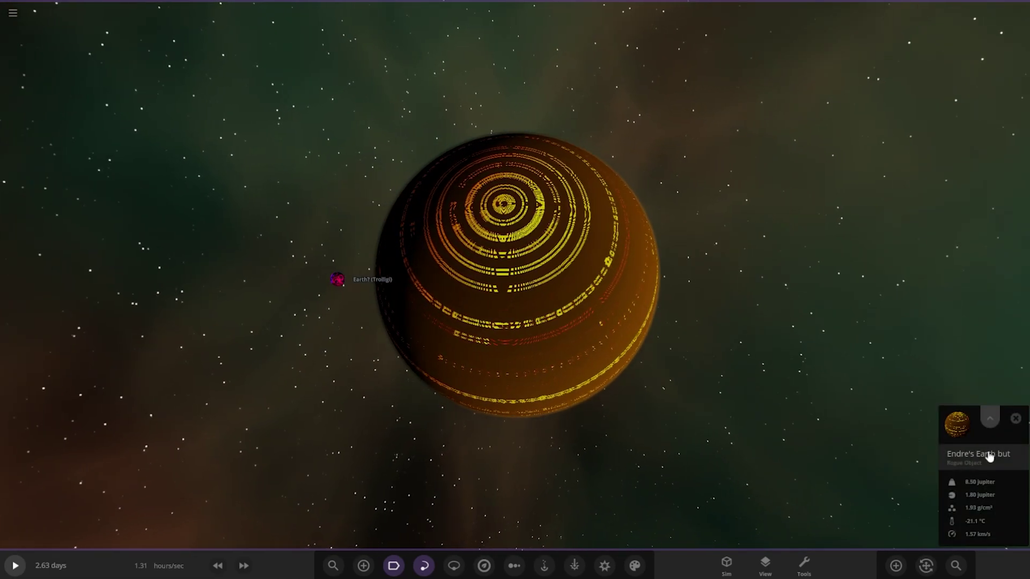
click(988, 419)
click(946, 282)
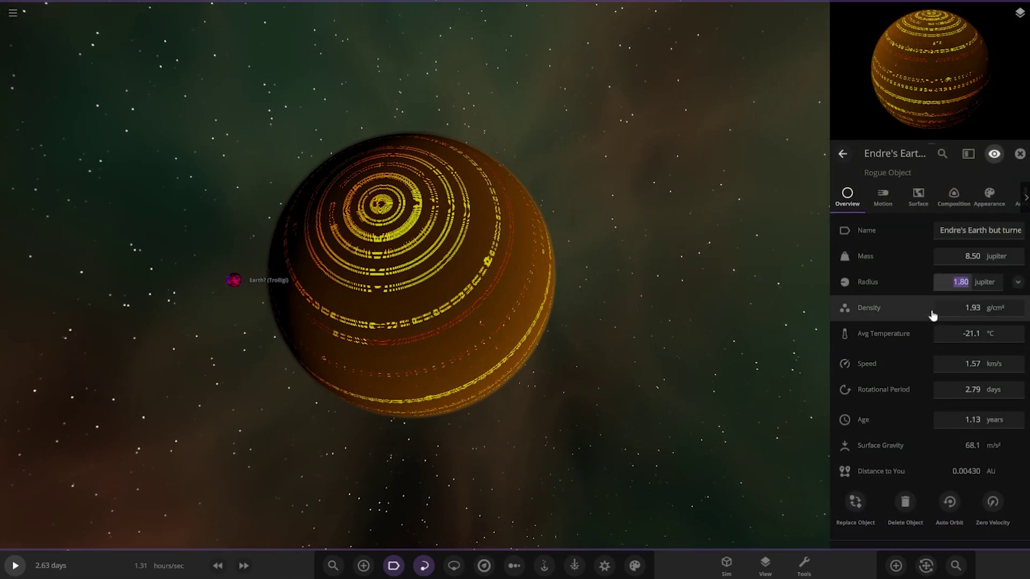
click(943, 282)
click(940, 282)
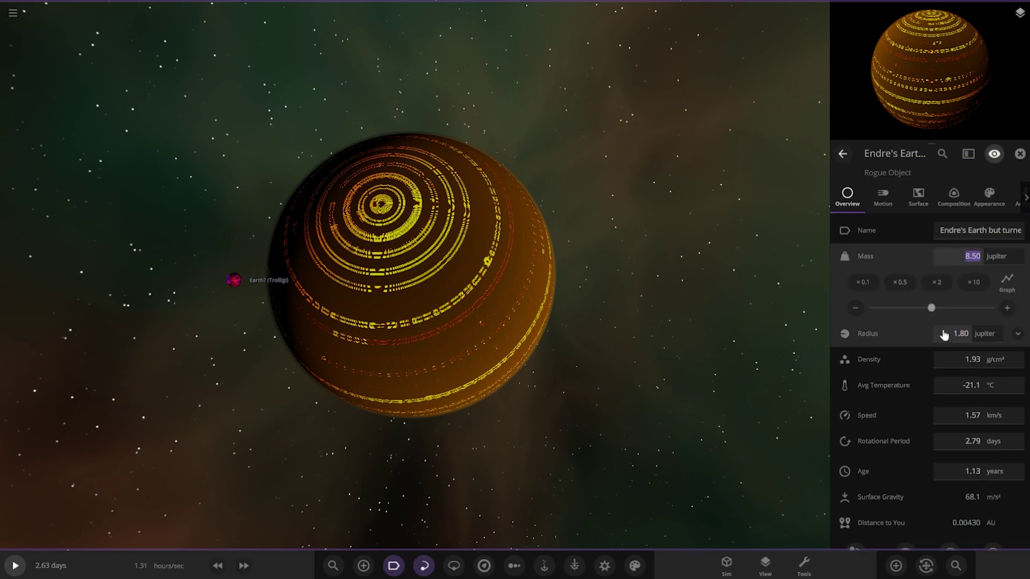
click(907, 307)
click(907, 307)
click(907, 306)
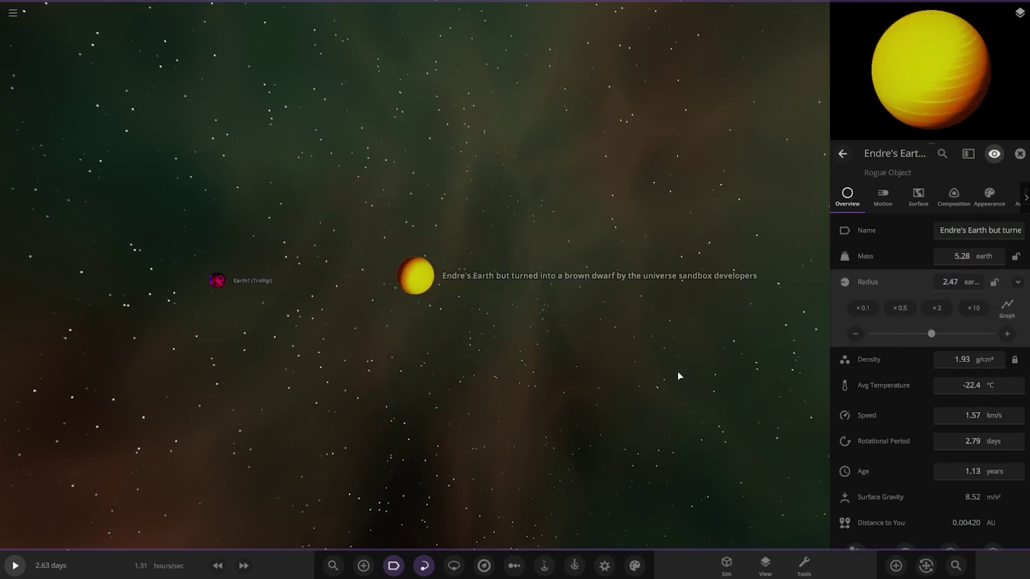
click(899, 307)
click(926, 566)
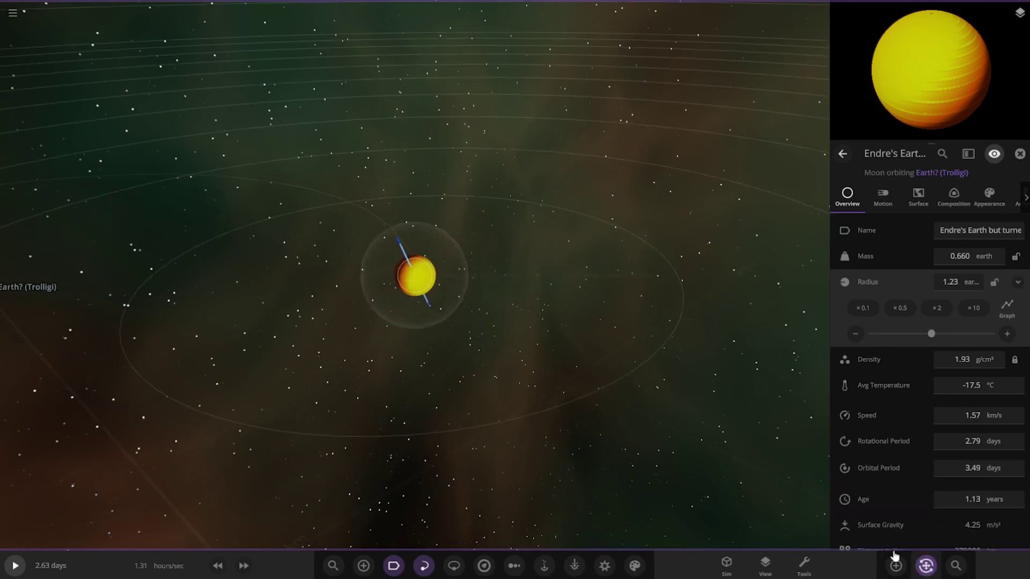
drag(421, 275, 69, 294)
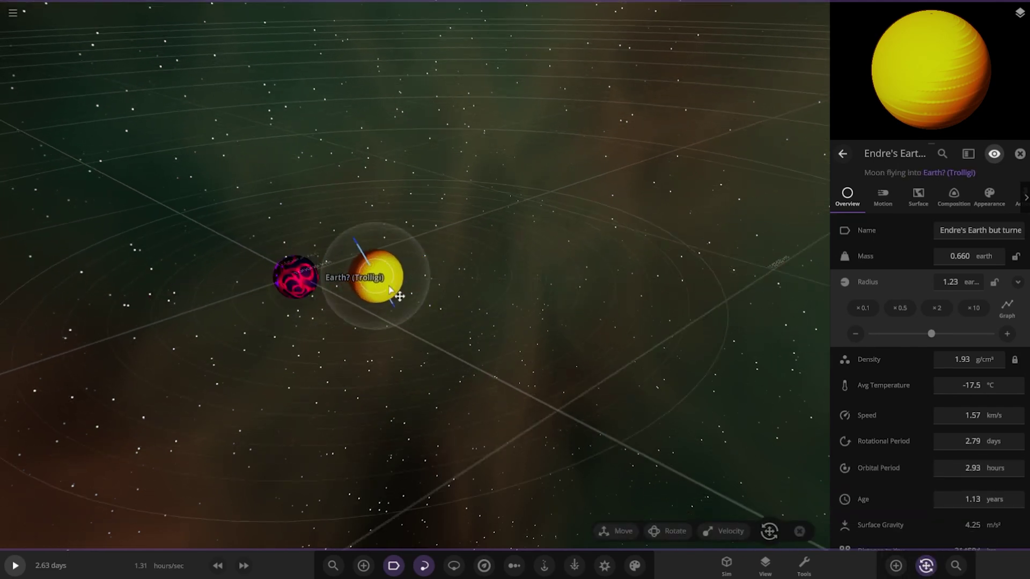
- Try raising the shrunken brown dwarf's water share in small increments and examine its surface up close
click(989, 196)
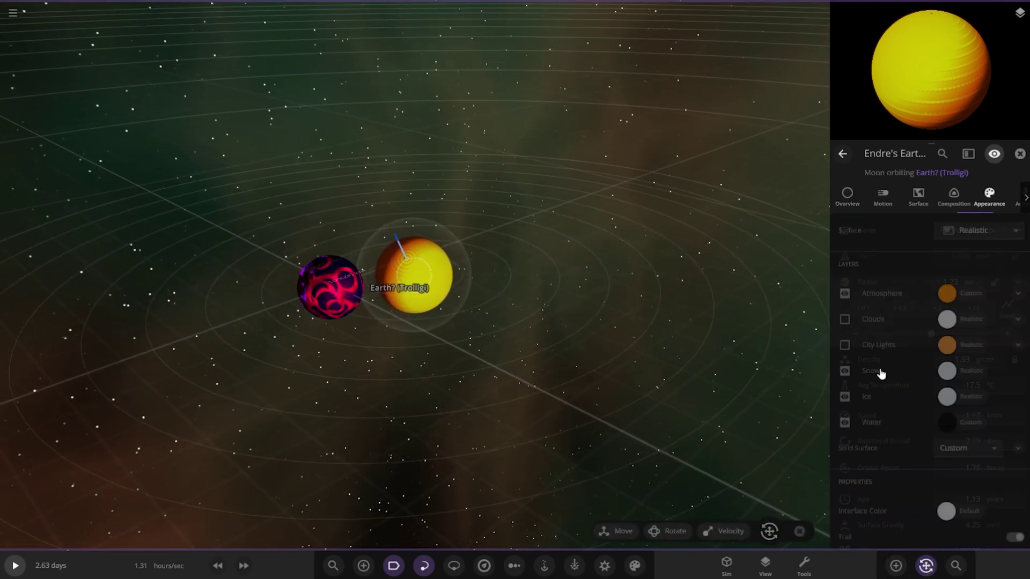
click(954, 196)
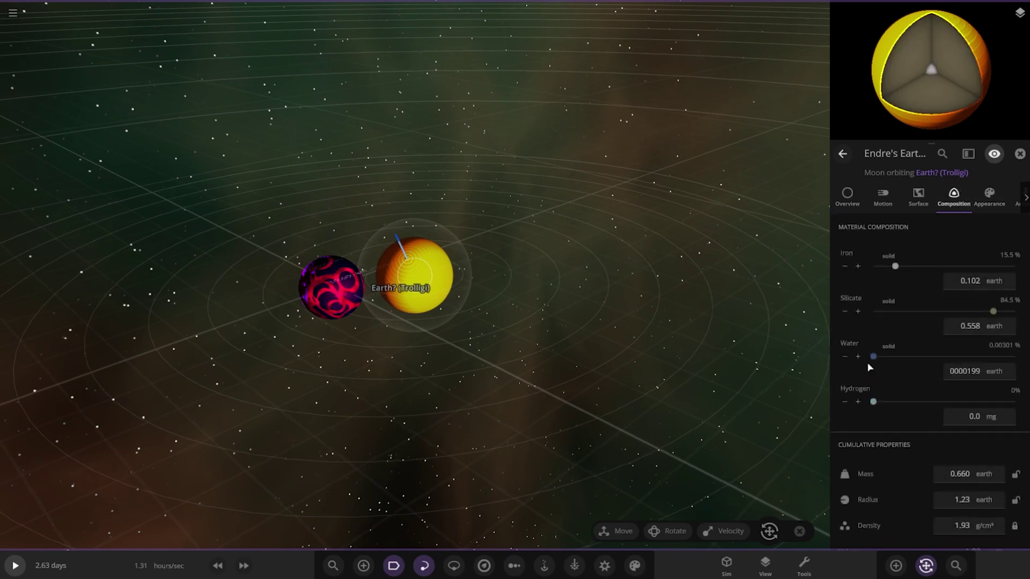
click(859, 357)
click(859, 358)
click(860, 357)
click(860, 357)
click(861, 358)
scroll(651, 346, up, 6)
right_drag(651, 346, 638, 322)
scroll(638, 323, down, 2)
- Reset the shrunken brown dwarf's water share to zero, raise it gradually to 0.00500 %, and turn off the manipulation handles
drag(875, 357, 857, 359)
click(859, 357)
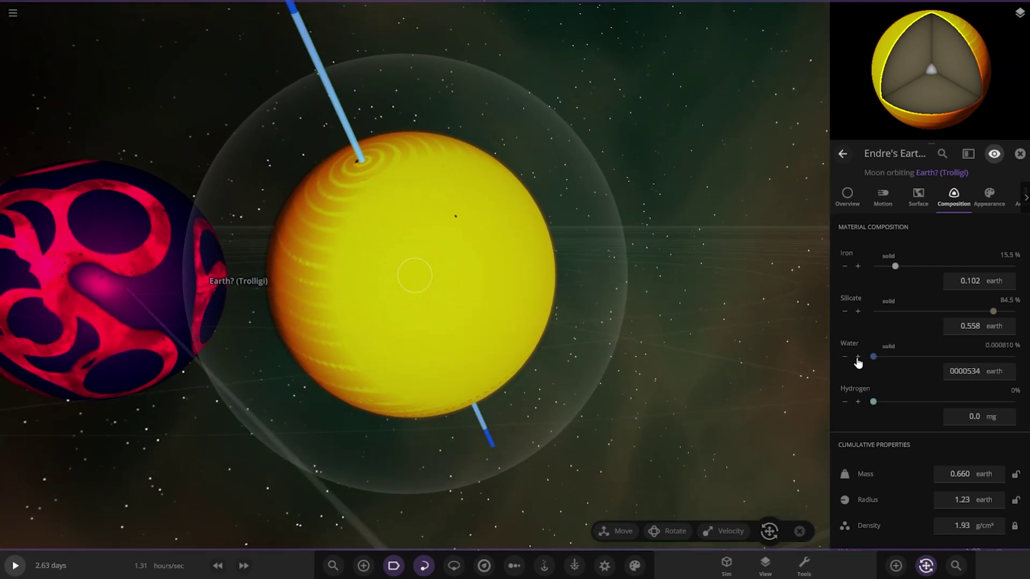
click(857, 359)
click(858, 359)
click(846, 359)
click(846, 359)
click(857, 358)
click(858, 358)
click(858, 358)
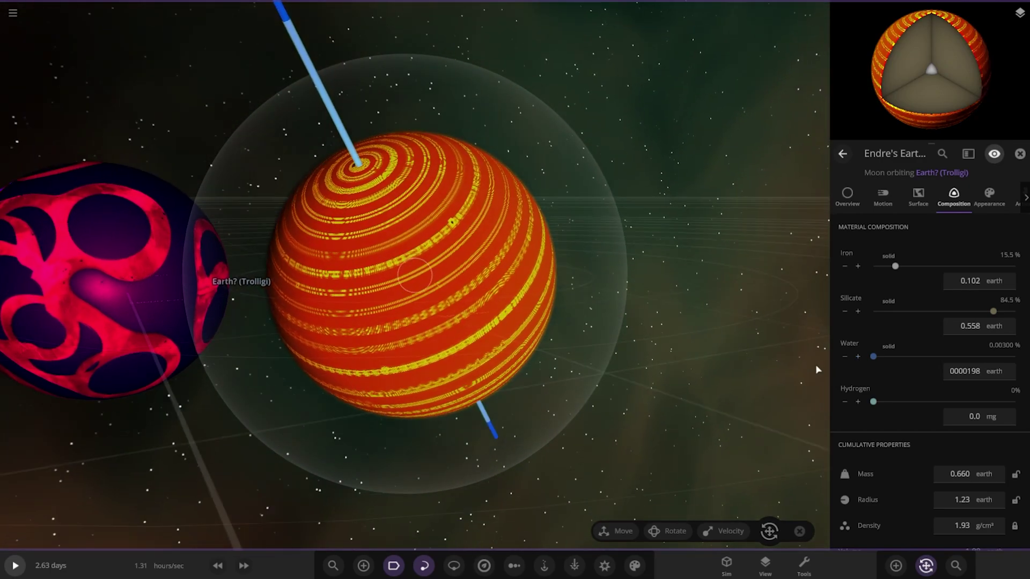
click(858, 358)
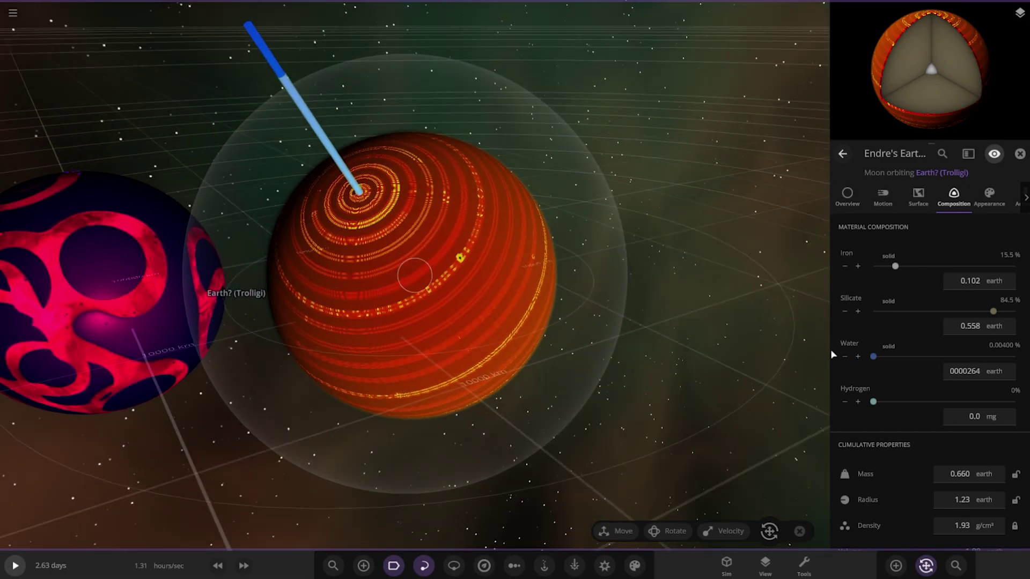
click(858, 357)
right_drag(737, 360, 424, 205)
scroll(641, 330, down, 2)
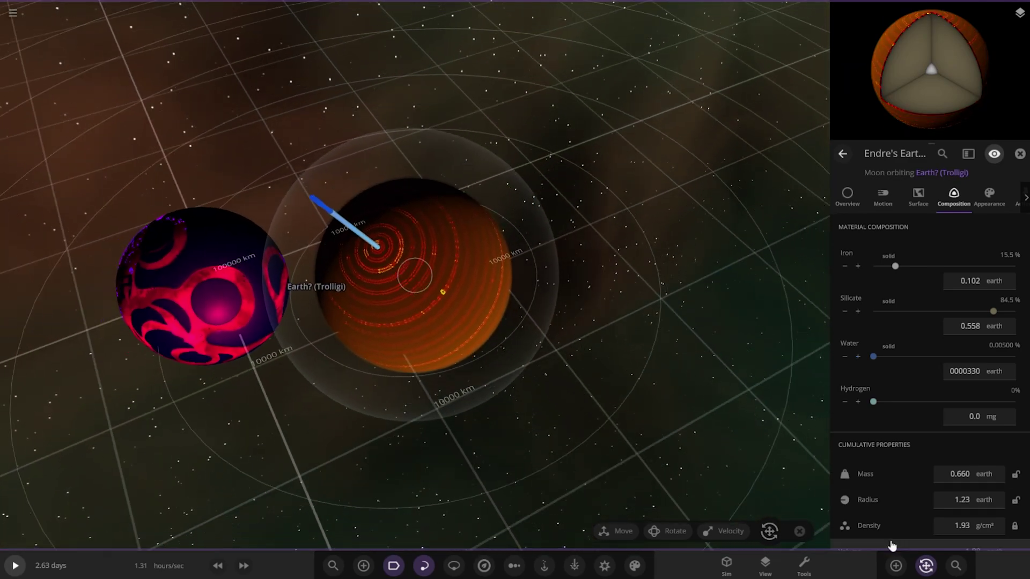
click(925, 565)
- Add the user-made COMP Icarus (CompactStar) object in Orbit mode, on the brown dwarf's side away from the pink Earth
click(895, 566)
scroll(634, 537, down, 5)
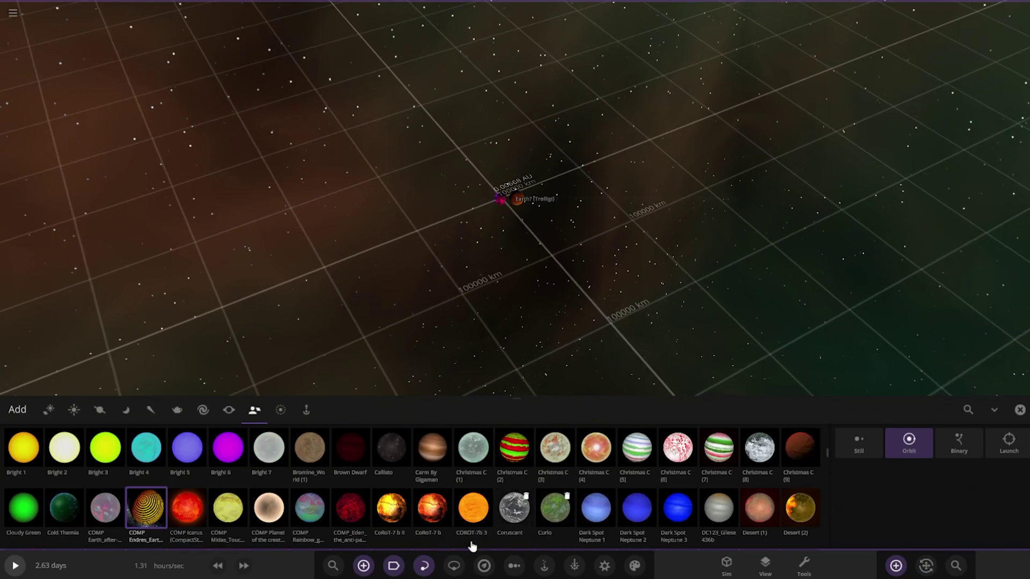
click(192, 523)
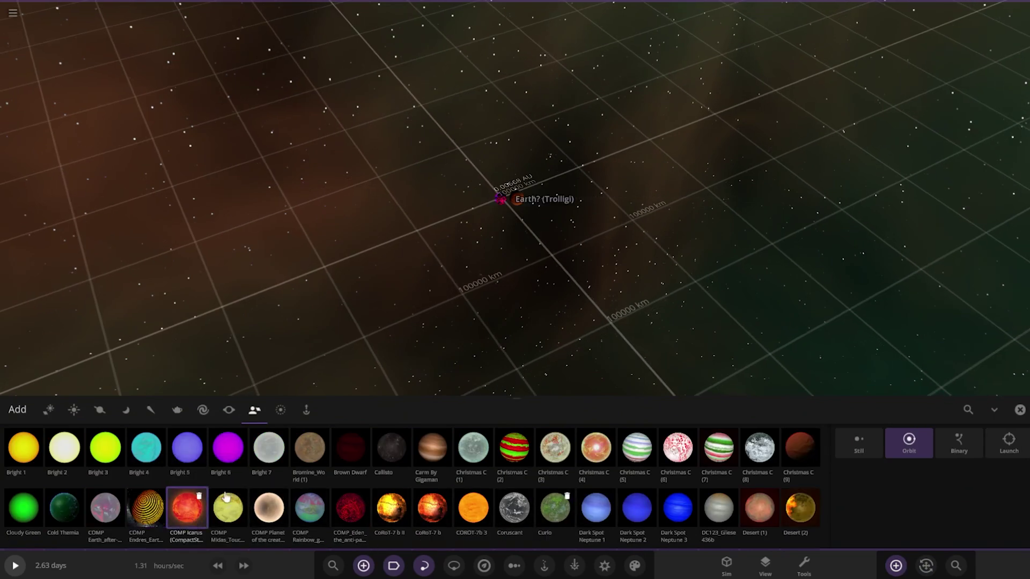
scroll(390, 365, up, 5)
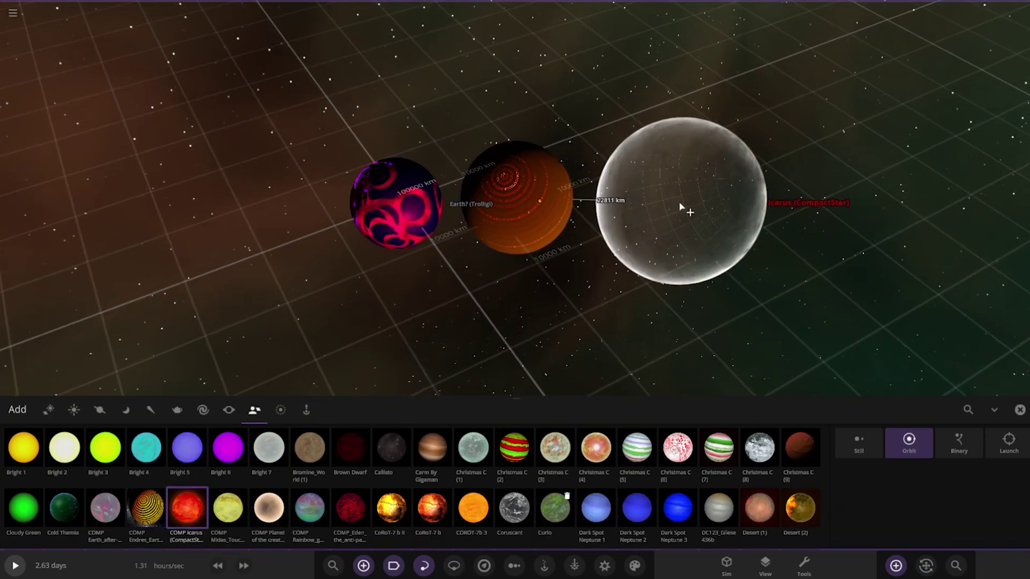
click(681, 206)
click(1019, 410)
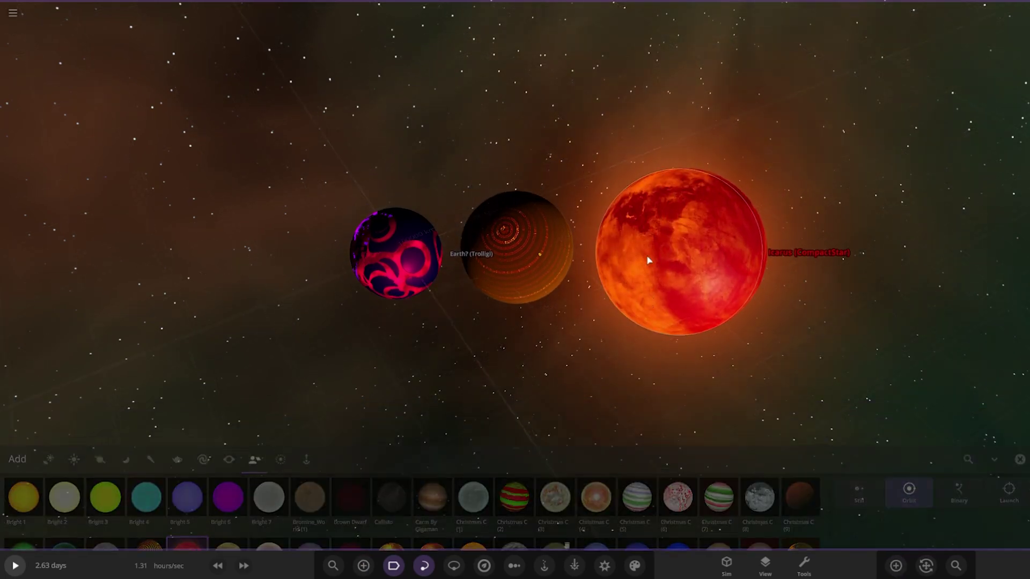
- Focus on the glowing Icarus planet and examine its red and orange surface from several sides
double_click(650, 261)
right_drag(665, 372, 298, 292)
scroll(299, 292, down, 3)
click(260, 412)
right_drag(260, 412, 553, 441)
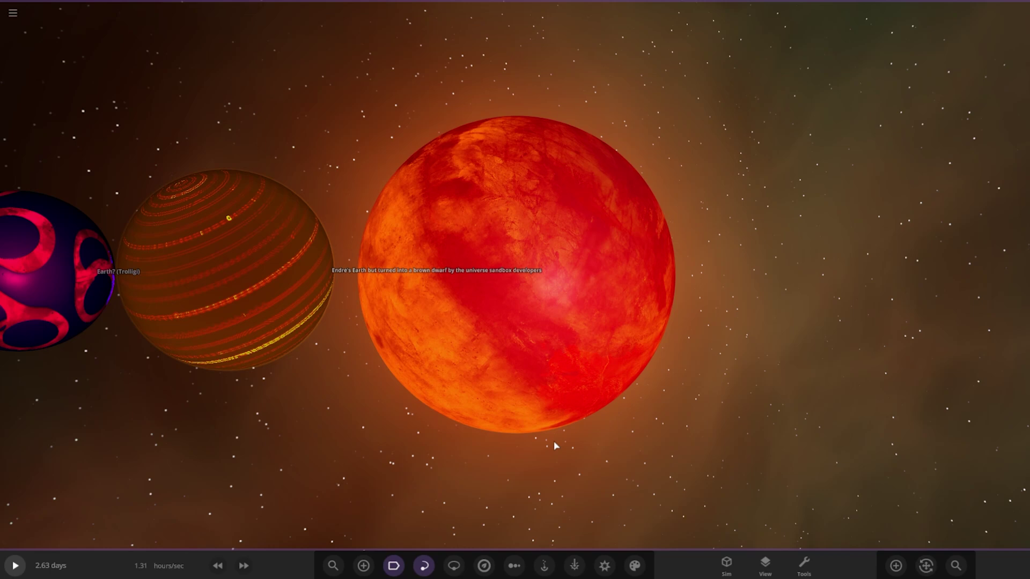
drag(628, 291, 602, 444)
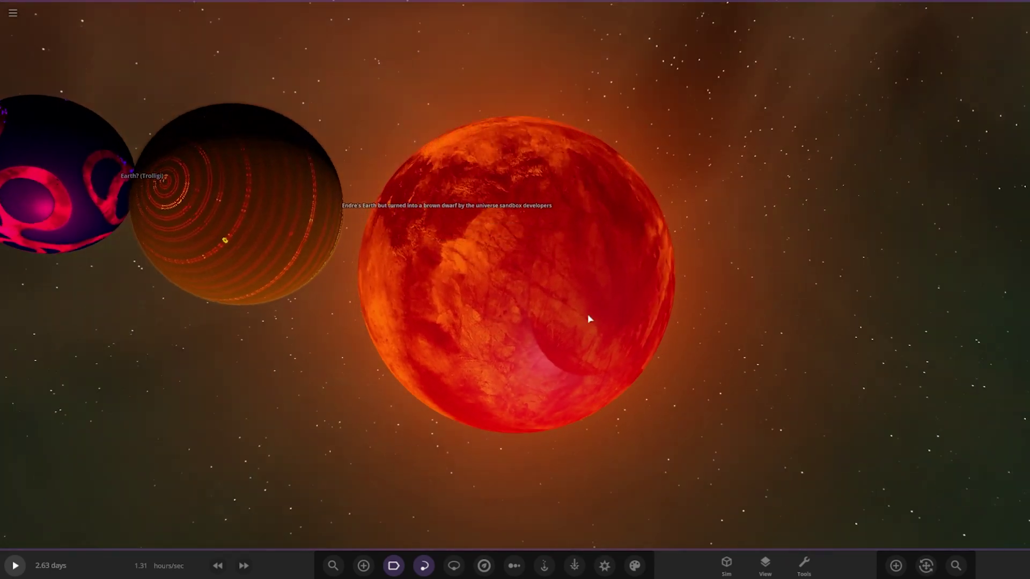
click(591, 333)
mouse_move(585, 301)
mouse_down()
mouse_move(481, 330)
mouse_move(363, 253)
mouse_move(278, 239)
mouse_move(246, 269)
mouse_move(594, 306)
mouse_up()
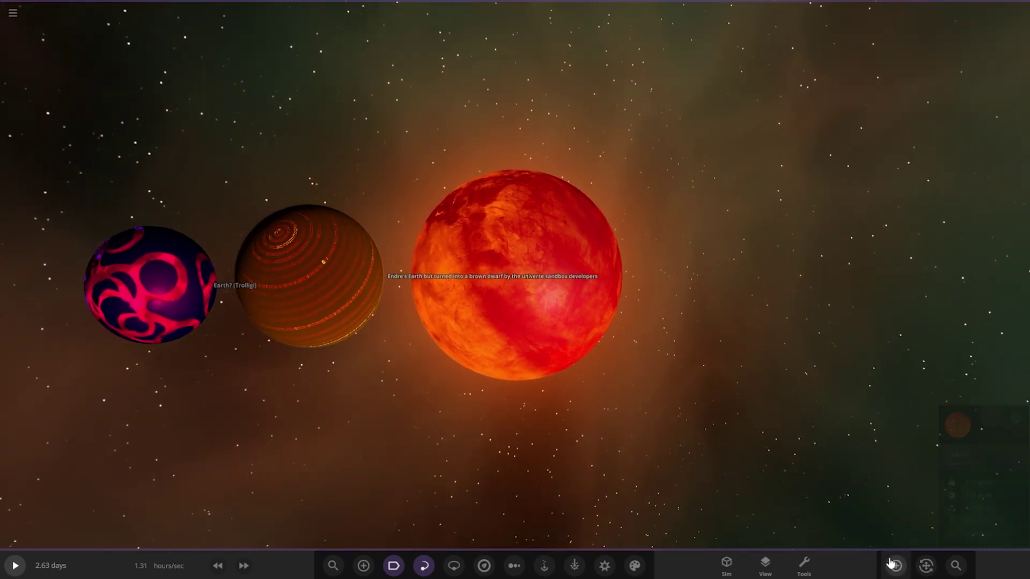
- Add the user-made COMP Midas_Touched object in Orbit mode around the glowing red Icarus, on the side away from the other planets
click(895, 566)
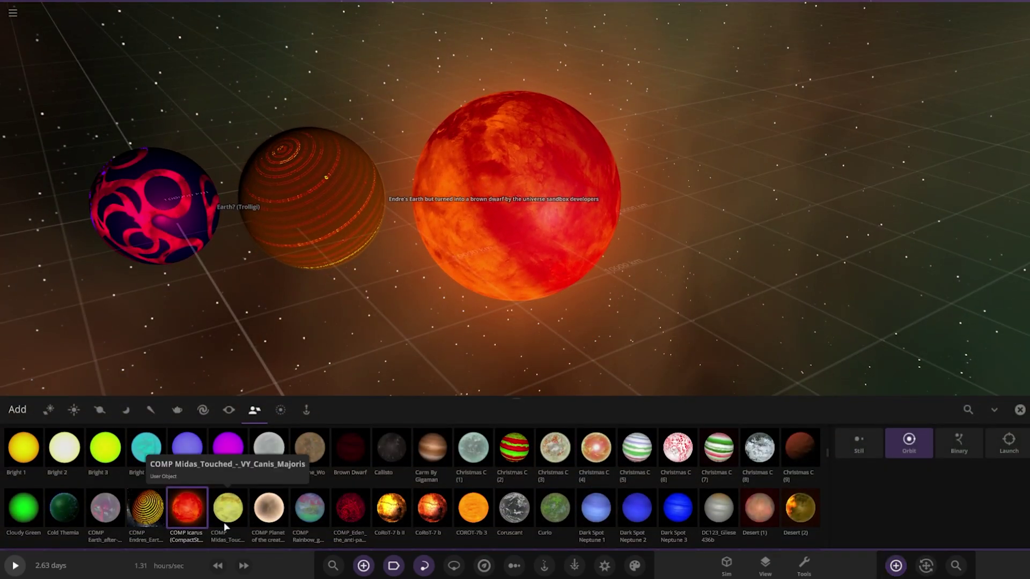
click(239, 514)
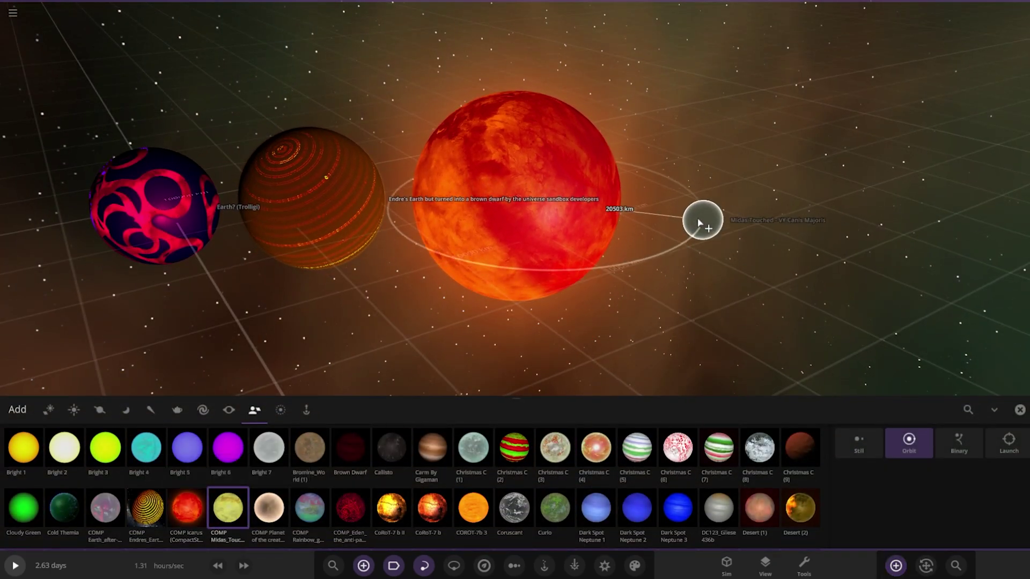
click(695, 218)
key(Escape)
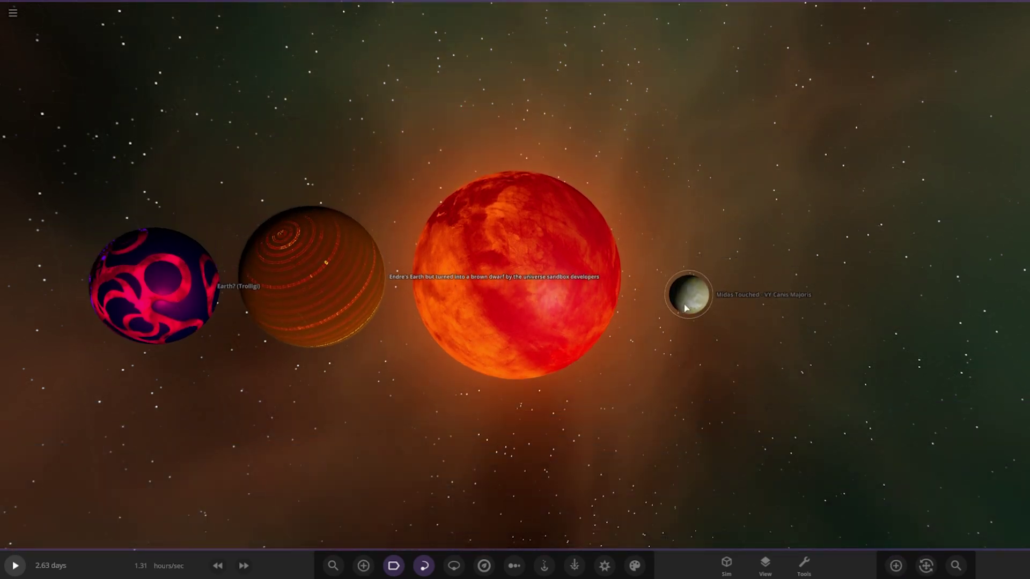
- Focus on the small yellow Midas Touched planet and examine its surface up close and from several sides
double_click(685, 290)
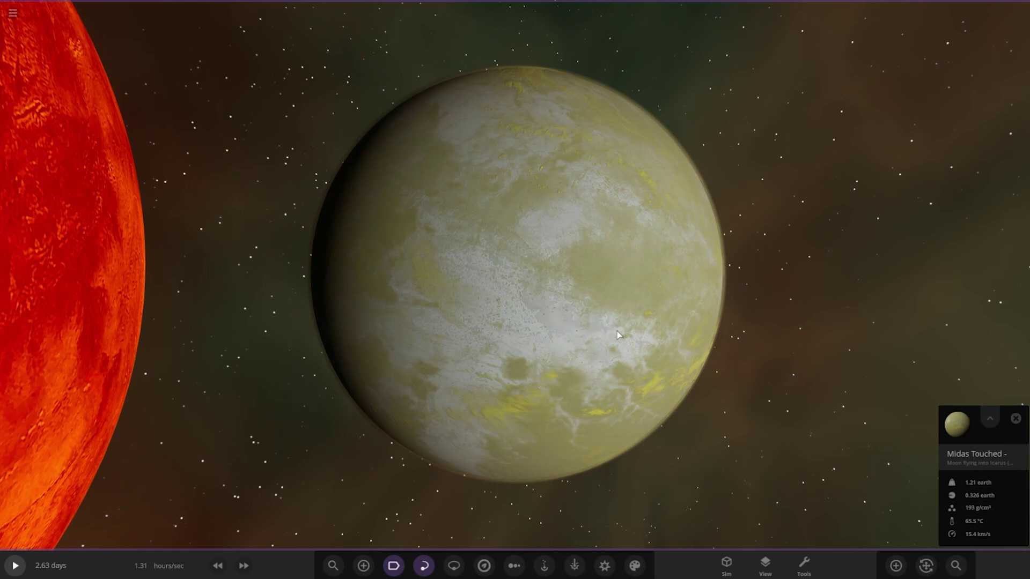
right_drag(619, 335, 585, 342)
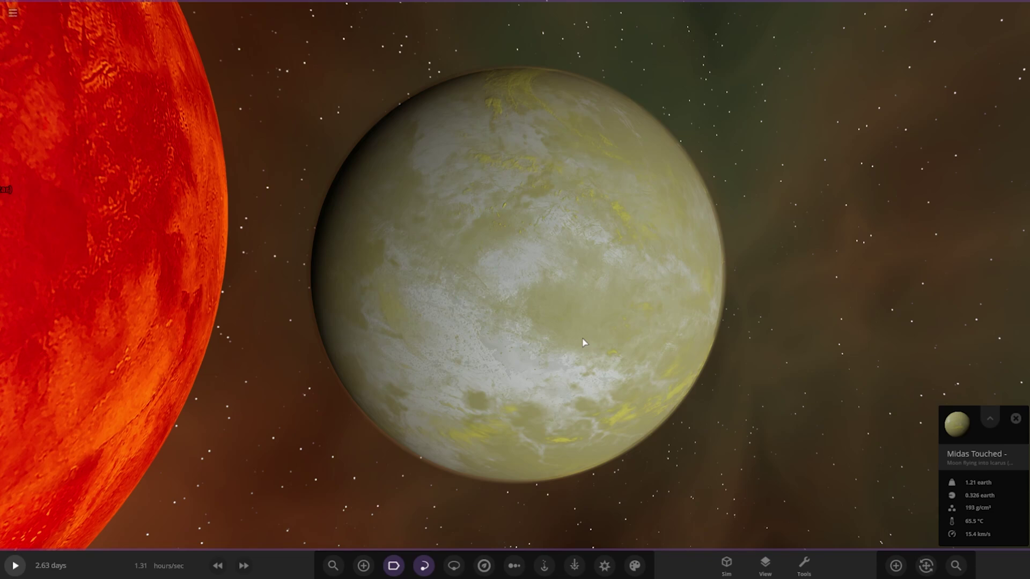
scroll(583, 342, up, 3)
drag(583, 342, 810, 401)
scroll(360, 272, down, 5)
scroll(811, 401, up, 1)
scroll(810, 400, up, 2)
- View the Midas Touched planet's full properties and appearance layers while inspecting its surface from different angles
click(986, 445)
drag(671, 390, 719, 268)
click(985, 194)
drag(642, 354, 963, 161)
scroll(586, 274, up, 3)
scroll(586, 274, down, 3)
- Toggle the Midas Touched planet's atmosphere and clouds layers and examine its surface near and far
click(845, 294)
click(844, 321)
scroll(443, 331, down, 4)
drag(533, 246, 506, 346)
scroll(583, 327, up, 5)
scroll(581, 331, down, 6)
scroll(579, 335, down, 5)
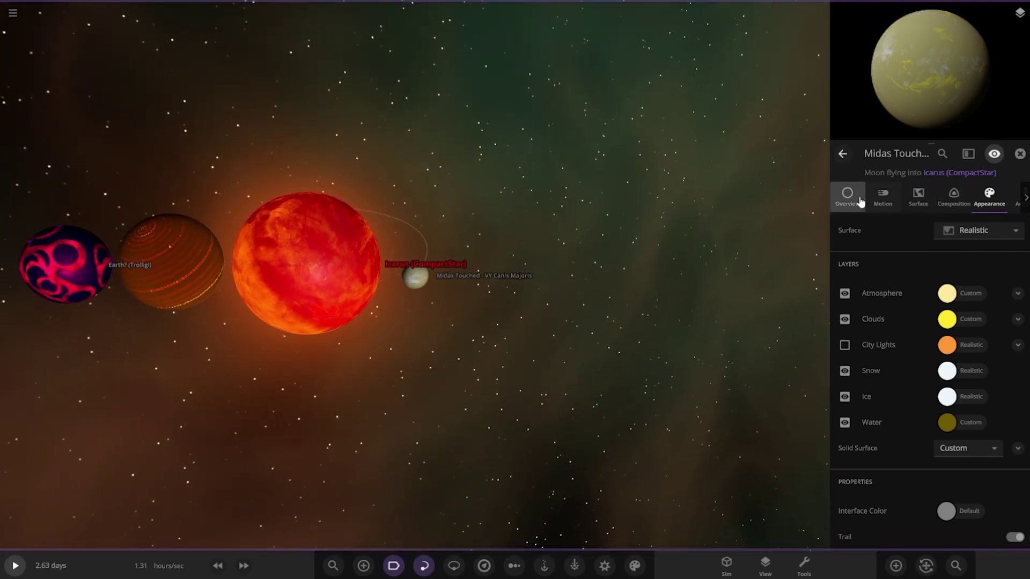
- Double the Midas Touched planet's radius twice to 1.30 earth and shift it slightly away from Icarus
click(860, 201)
click(948, 281)
click(936, 308)
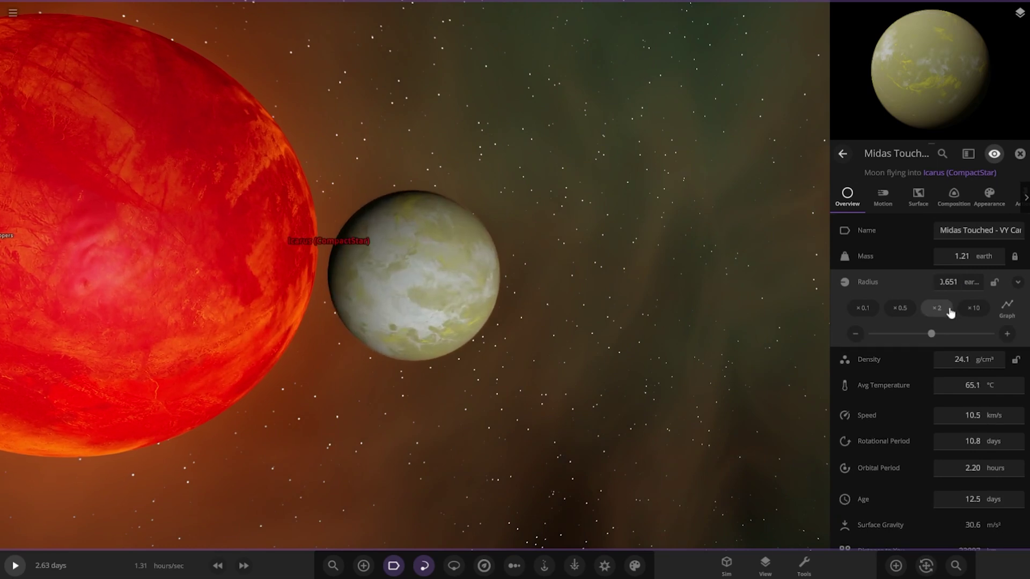
click(950, 313)
scroll(483, 361, down, 5)
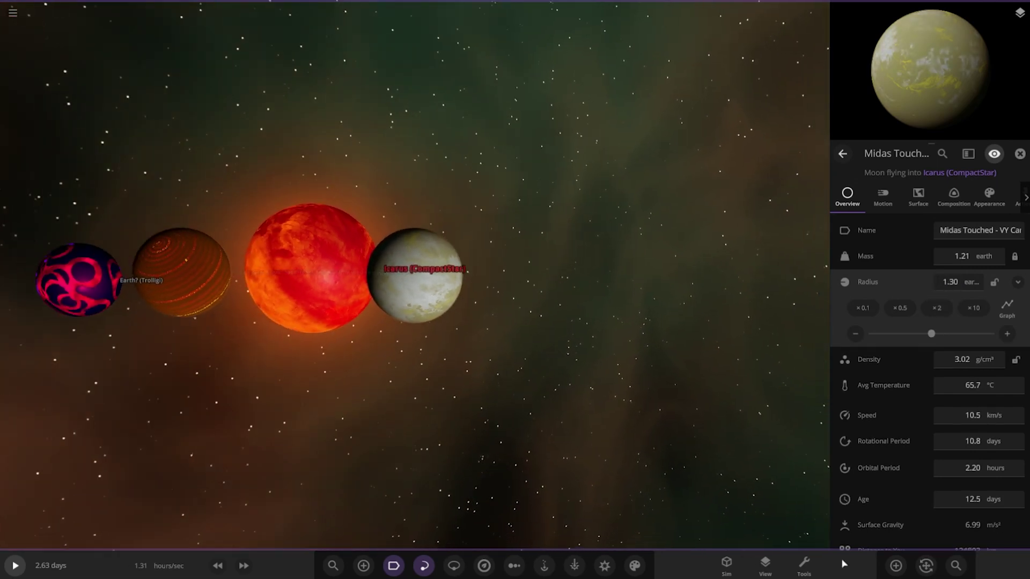
click(926, 565)
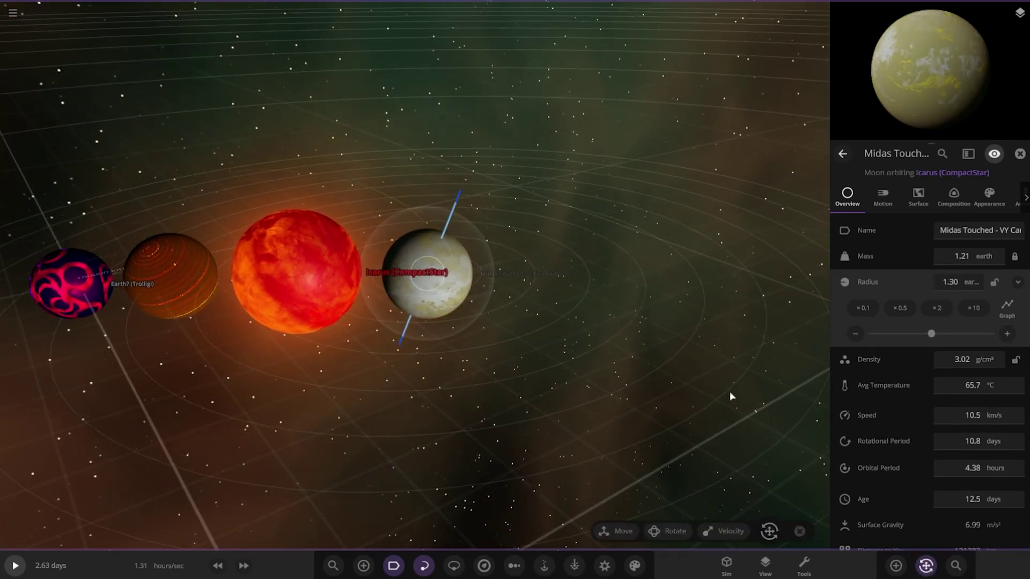
- Add the user-made COMP Planet of the creature of night in Orbit mode, beyond the Midas Touched planet
click(896, 565)
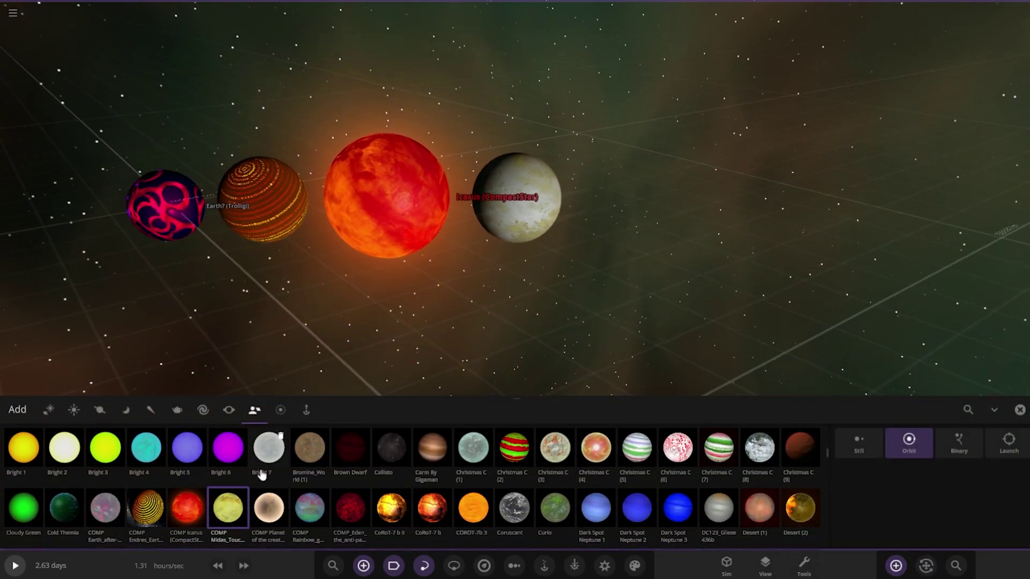
click(269, 523)
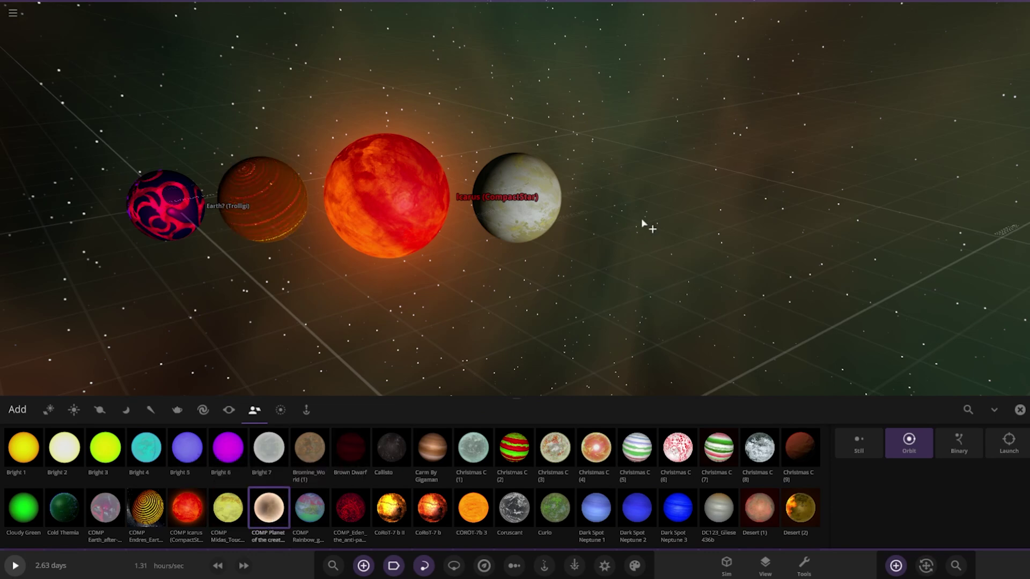
click(701, 189)
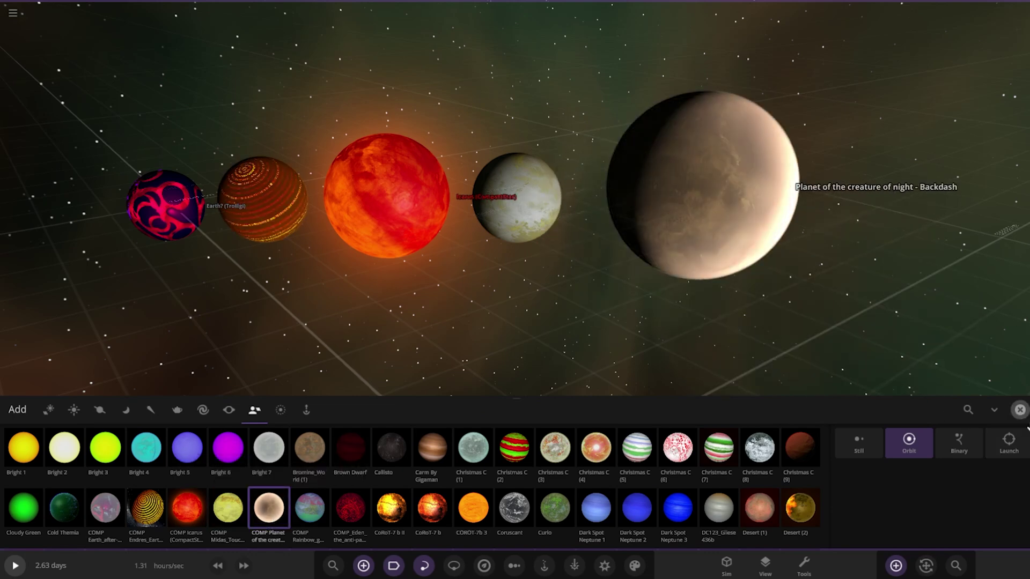
click(1020, 410)
- Examine the beige Planet of the creature of night and hide its atmosphere and clouds layers to inspect the surface
scroll(714, 419, up, 4)
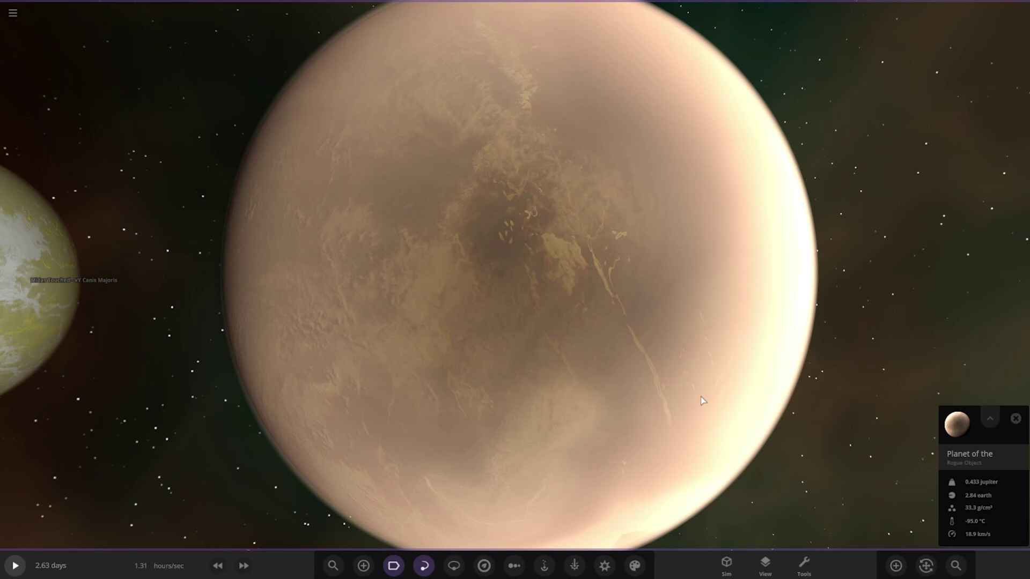
scroll(602, 166, down, 5)
click(957, 442)
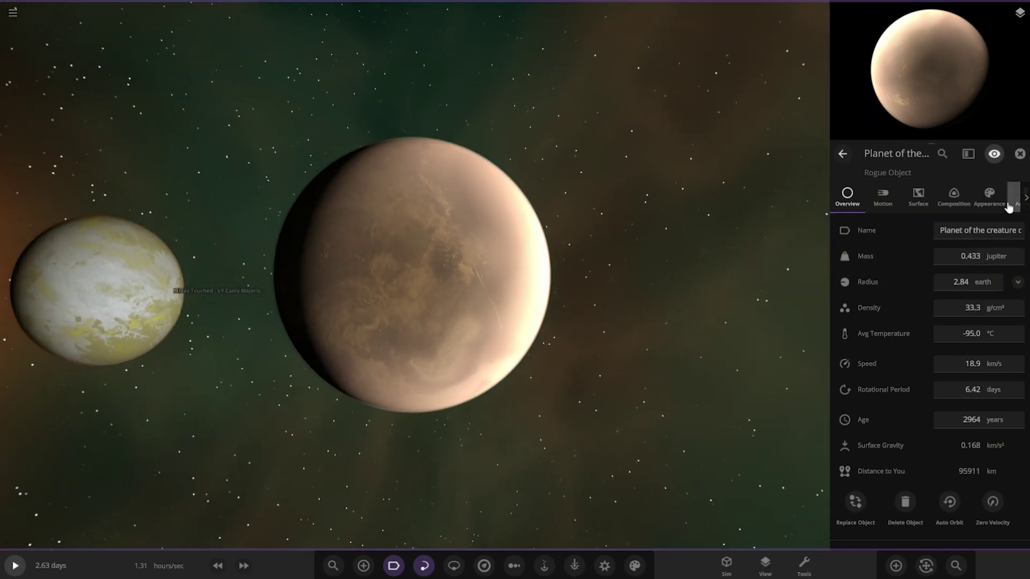
click(990, 201)
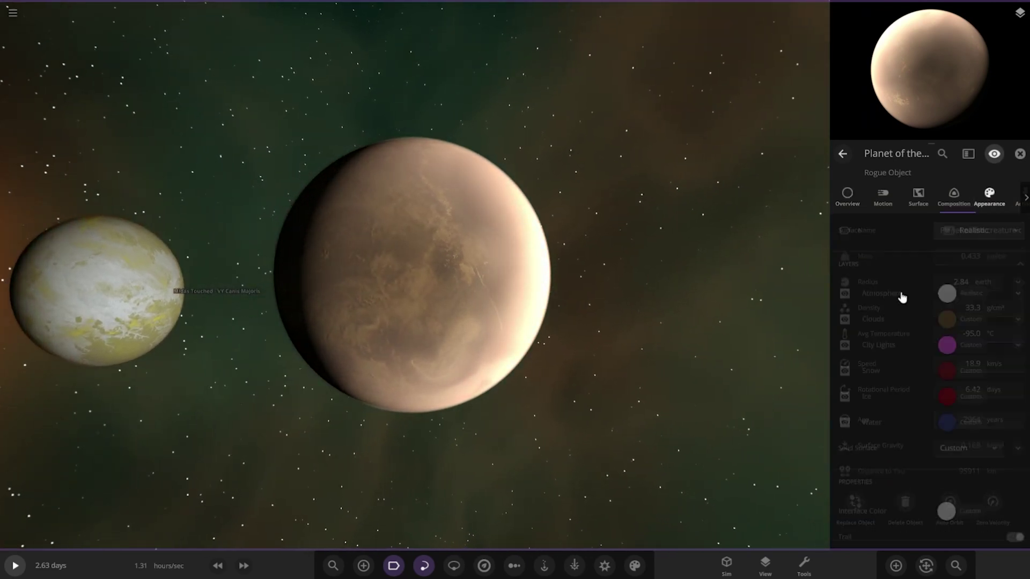
click(844, 319)
scroll(692, 401, up, 6)
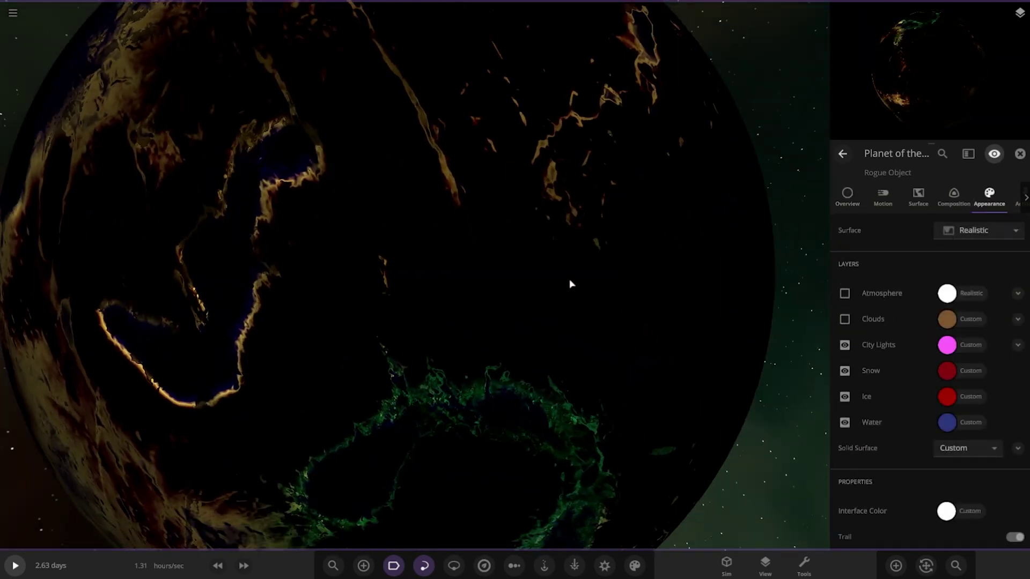
scroll(571, 284, down, 5)
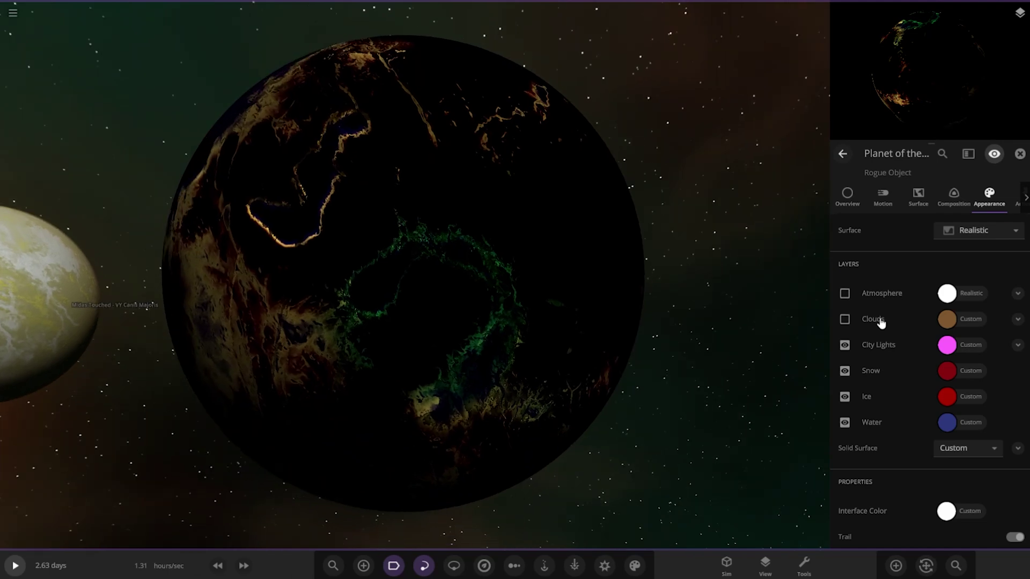
- Toggle the clouds and the atmosphere on and off in turn, and examine the bare dark surface up close
click(880, 320)
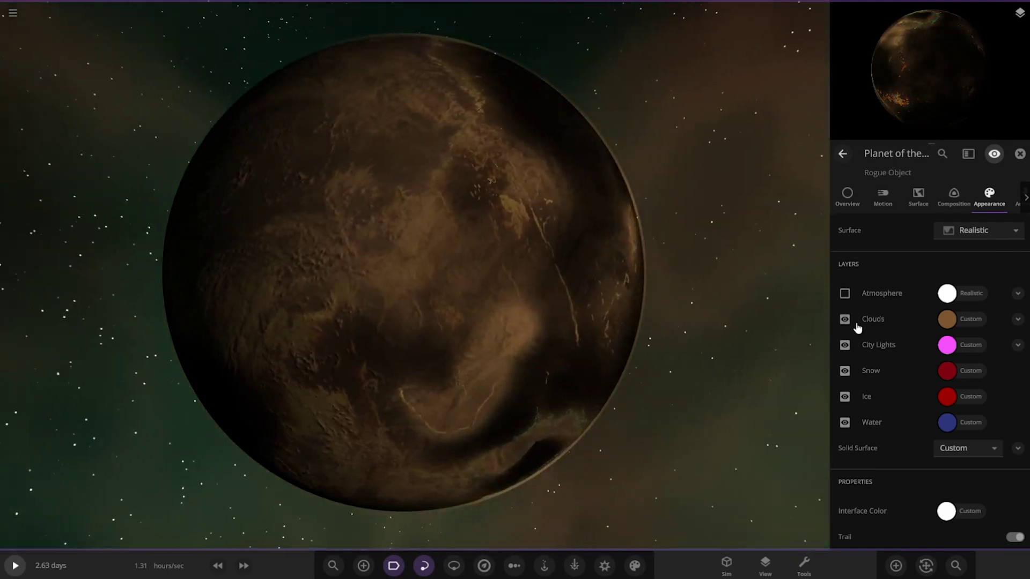
click(858, 322)
click(878, 296)
click(877, 299)
scroll(607, 411, up, 4)
drag(608, 412, 522, 310)
scroll(522, 311, down, 4)
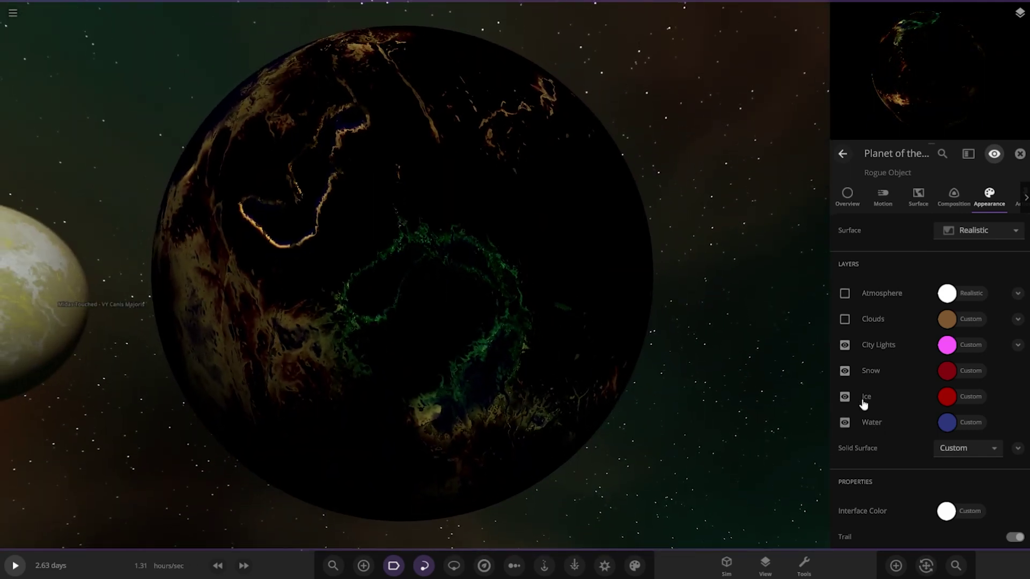
- Toggle the dark planet's ice and snow layers off and on to check what each contributes to the surface
click(863, 403)
click(863, 402)
click(861, 377)
click(863, 373)
drag(722, 427, 903, 368)
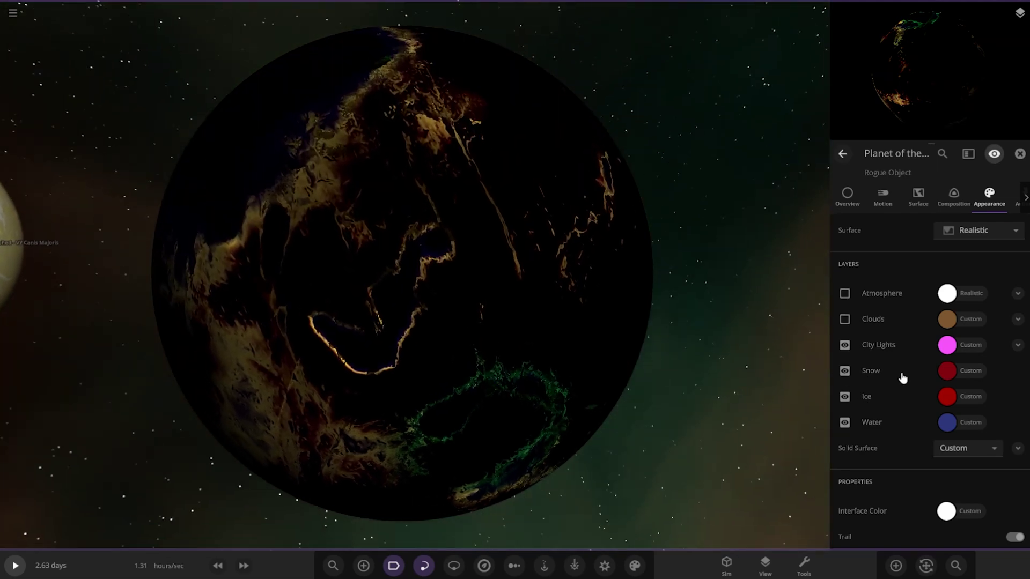
- Toggle the dark planet's city lights layer repeatedly while examining its surface from several sides
click(888, 350)
drag(755, 349, 533, 405)
click(888, 351)
click(877, 350)
click(877, 350)
drag(437, 370, 560, 372)
scroll(523, 431, up, 2)
click(883, 348)
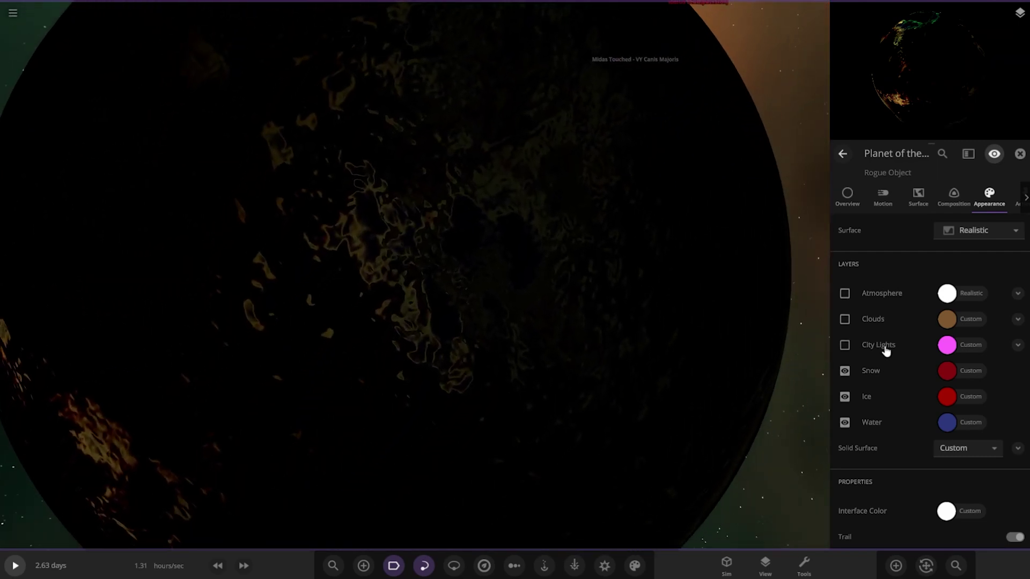
click(884, 348)
scroll(679, 378, down, 3)
drag(763, 340, 575, 268)
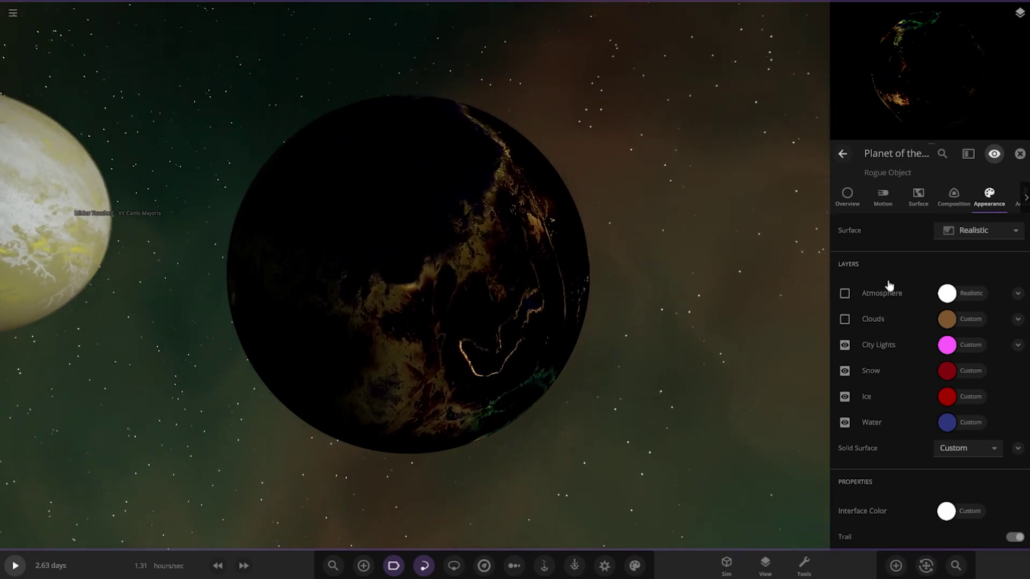
- Compare the planet with its clouds and atmosphere shown, and hide both layers again
click(878, 321)
click(880, 294)
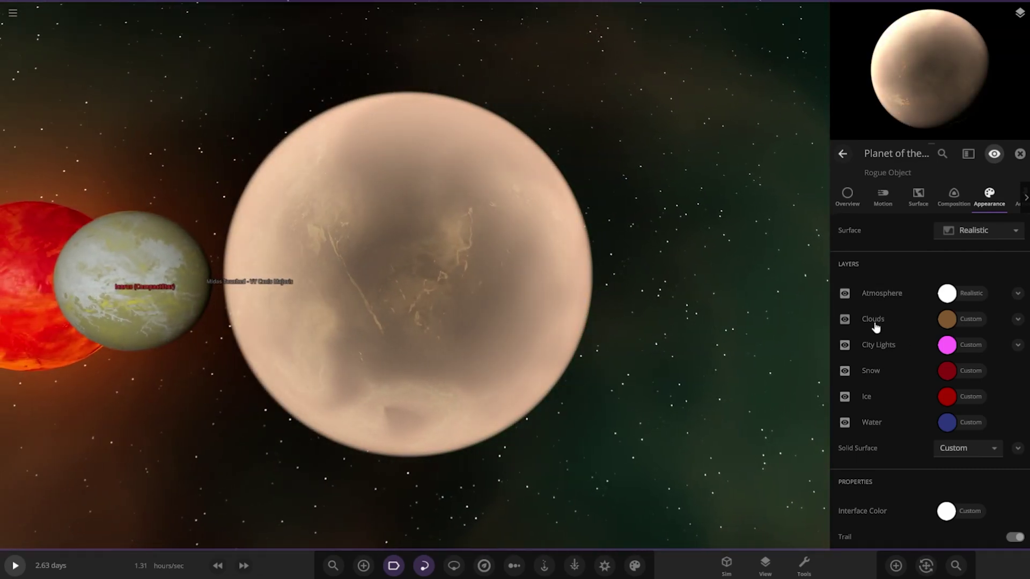
click(874, 320)
click(880, 294)
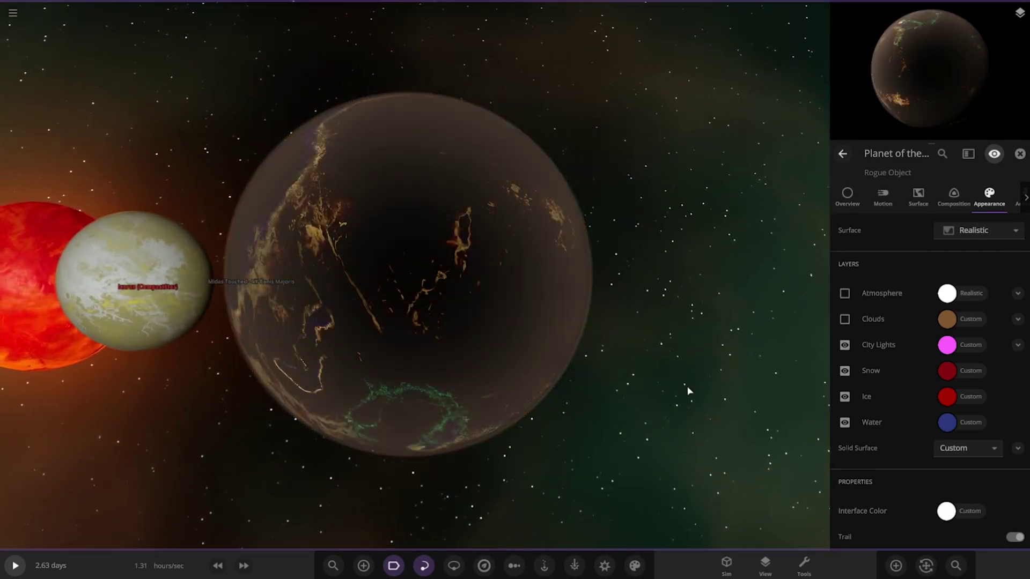
- Examine the green and gold surface markings up close and toggle the water layer off and on
scroll(686, 314, up, 5)
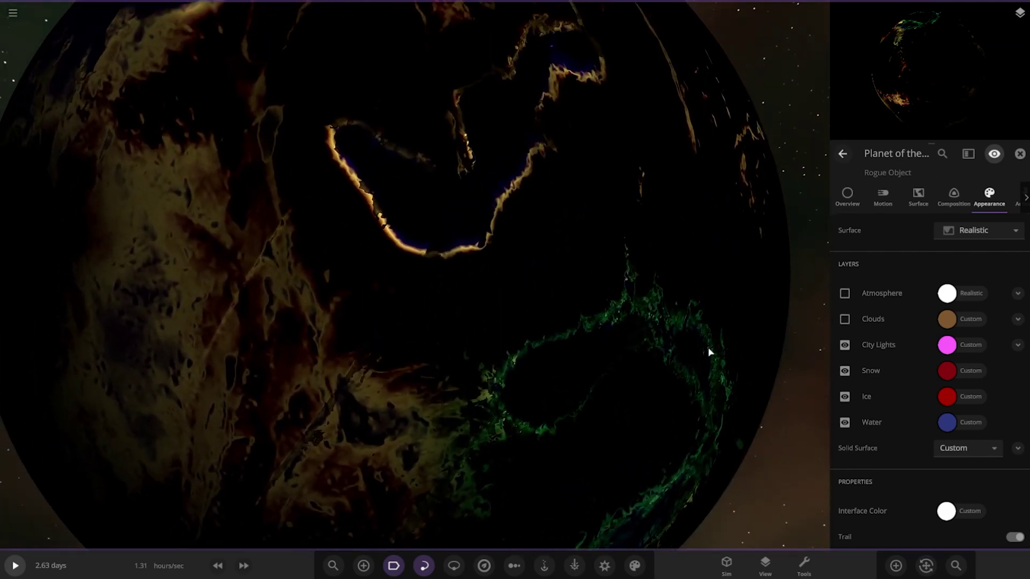
scroll(708, 352, down, 5)
scroll(874, 343, down, 3)
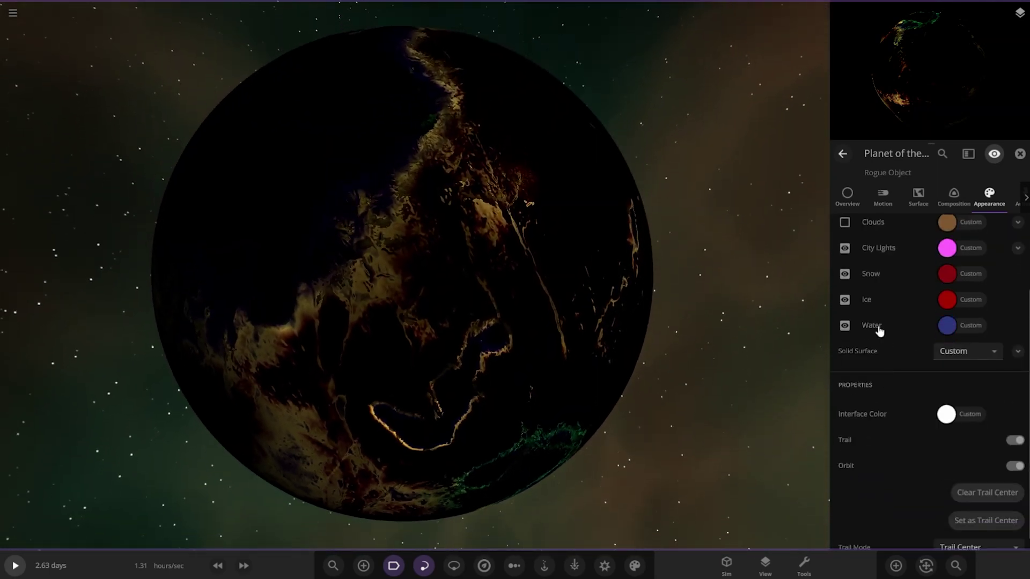
click(872, 328)
click(873, 327)
- Show the planet's clouds and atmosphere layers again and return to its overview properties
scroll(874, 343, up, 3)
click(874, 309)
click(880, 283)
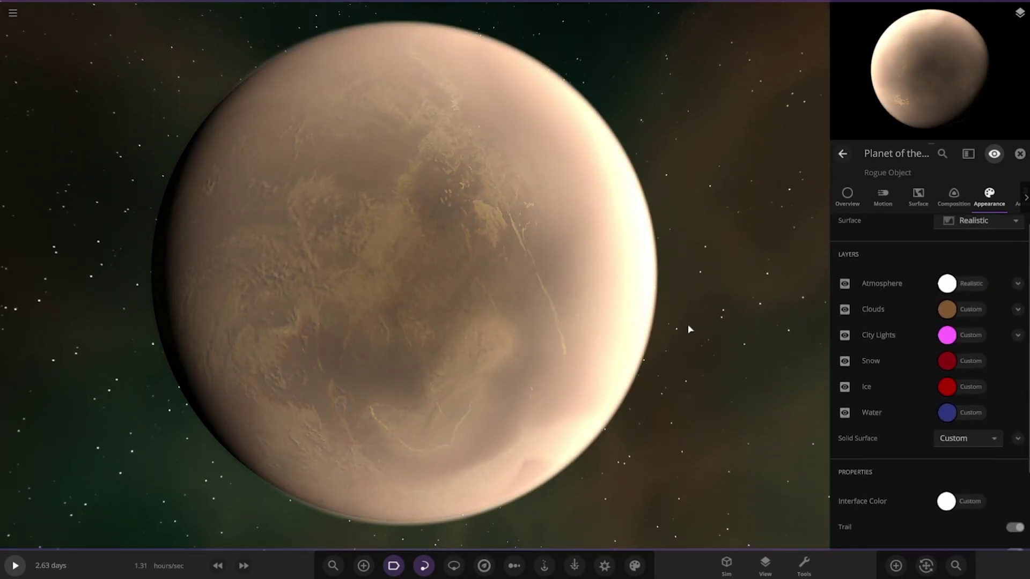
scroll(698, 327, down, 3)
click(853, 202)
right_drag(715, 382, 657, 421)
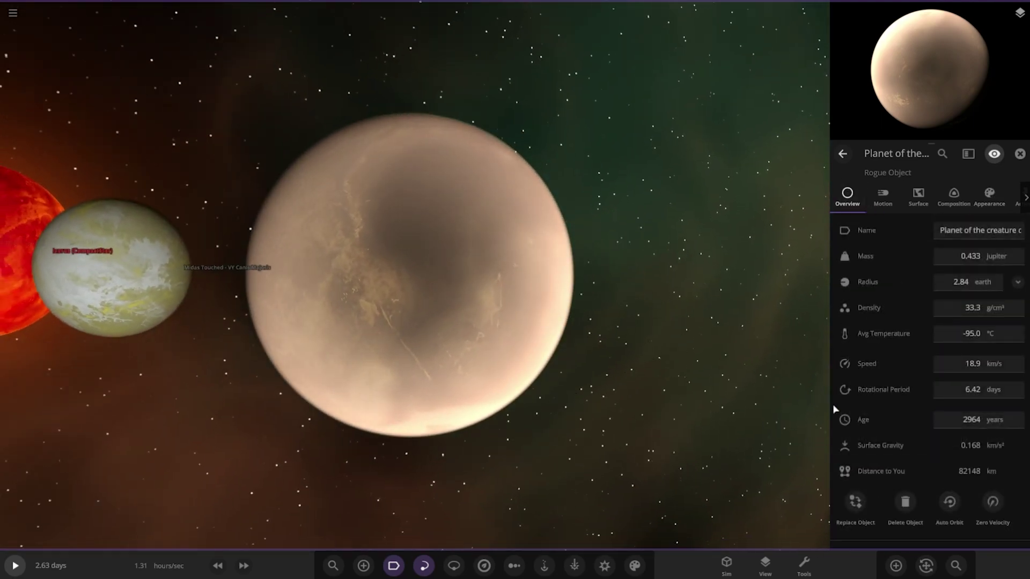
- Add the user-made COMP Rainbow god world object in Orbit mode around the beige planet, on its outer side
click(895, 565)
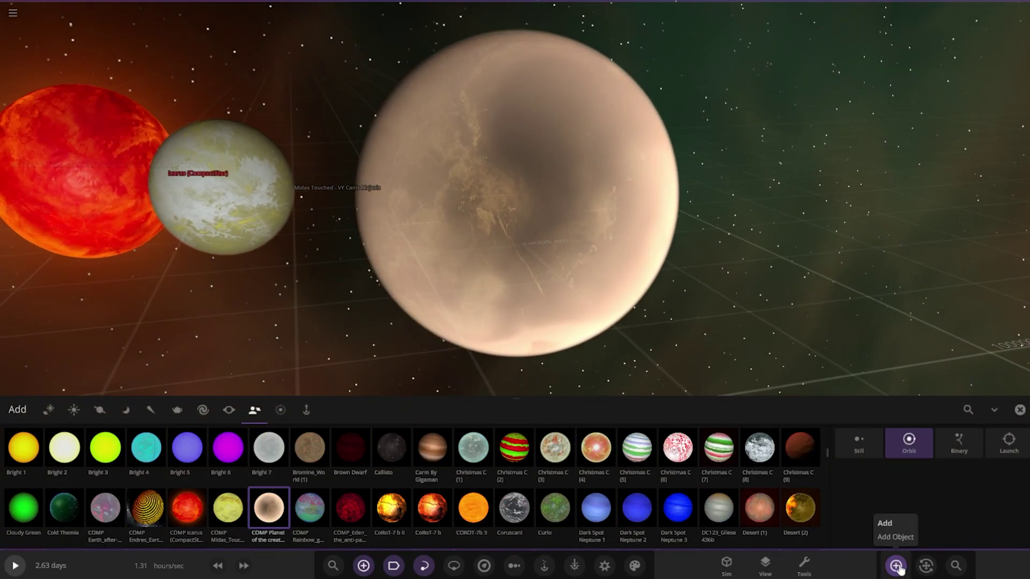
click(312, 518)
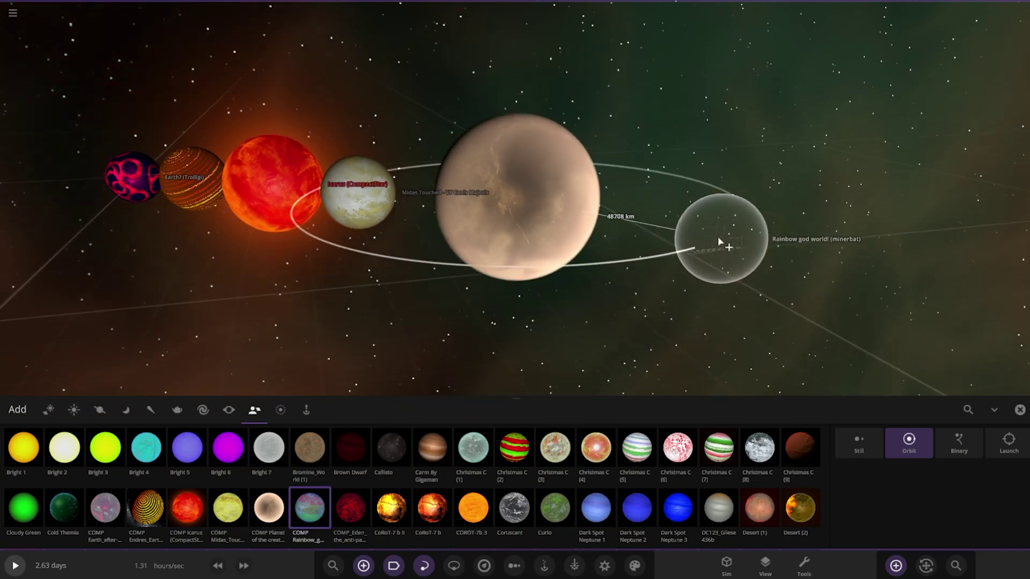
click(661, 220)
click(1020, 410)
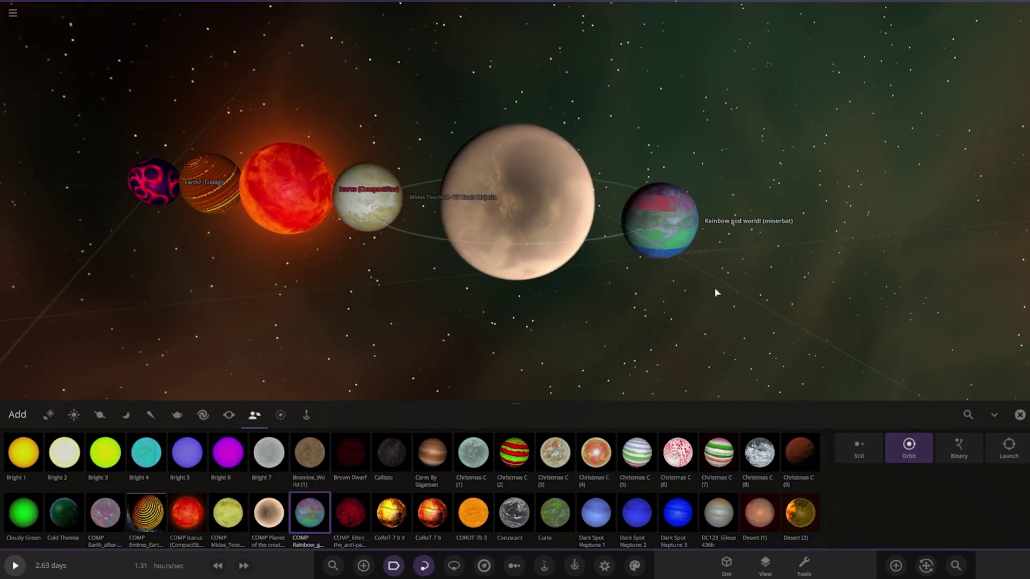
- Focus on the Rainbow god world and examine its coloured surface bands
double_click(658, 306)
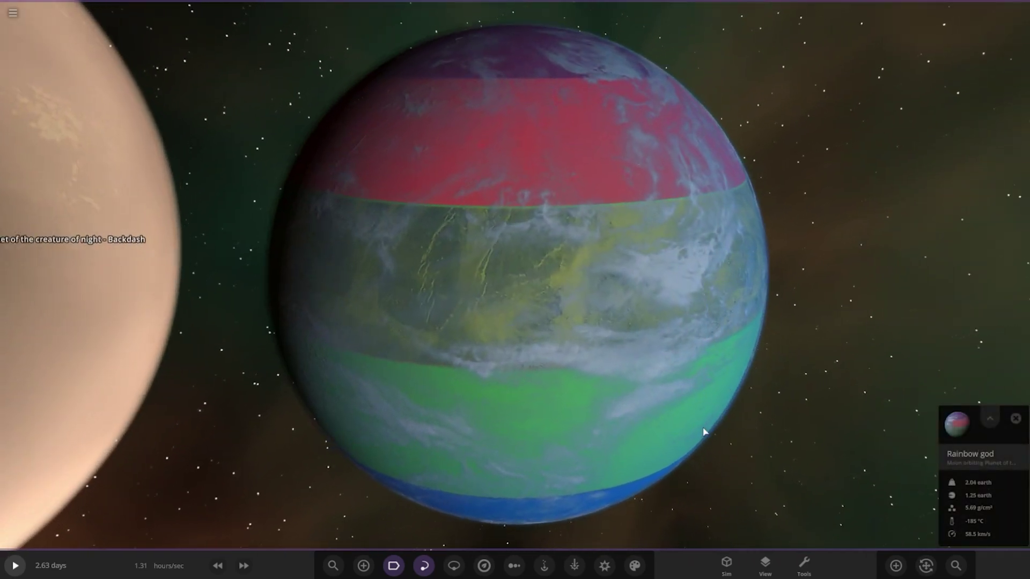
scroll(704, 432, down, 1)
right_drag(704, 432, 700, 345)
drag(700, 344, 694, 405)
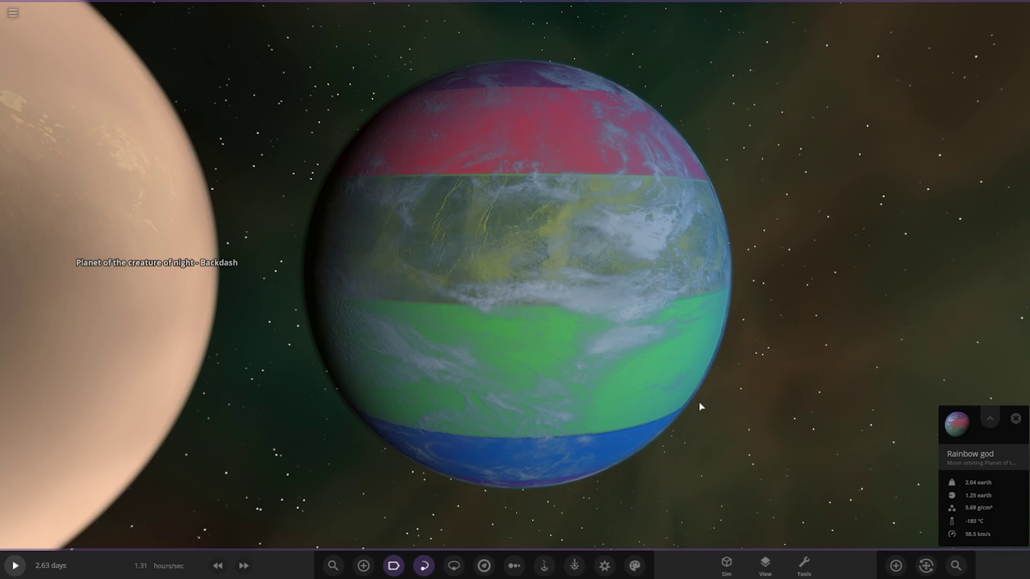
- Hide the Rainbow god world's atmosphere and clouds layers in its appearance settings
click(947, 444)
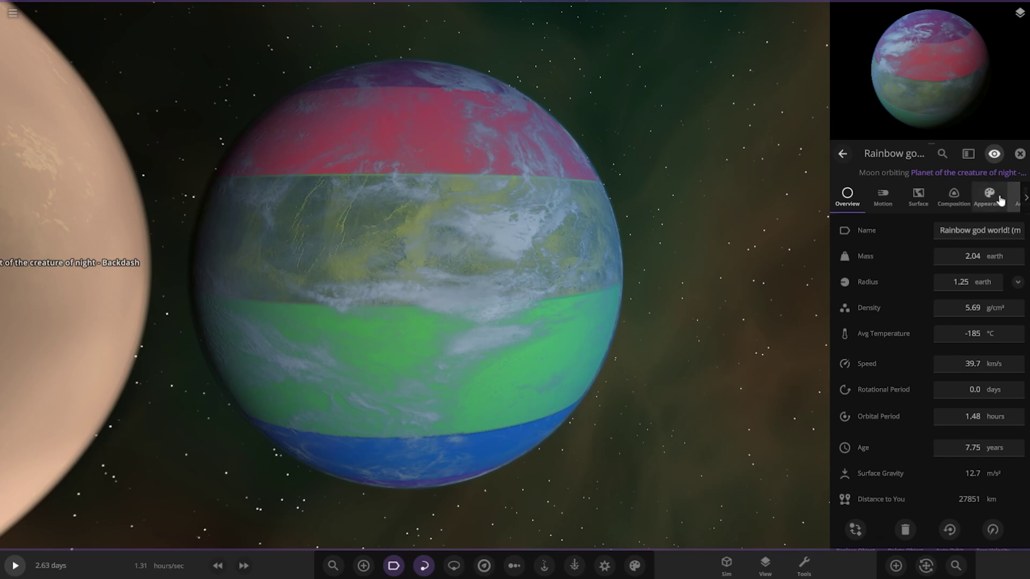
click(1000, 199)
click(844, 293)
click(844, 320)
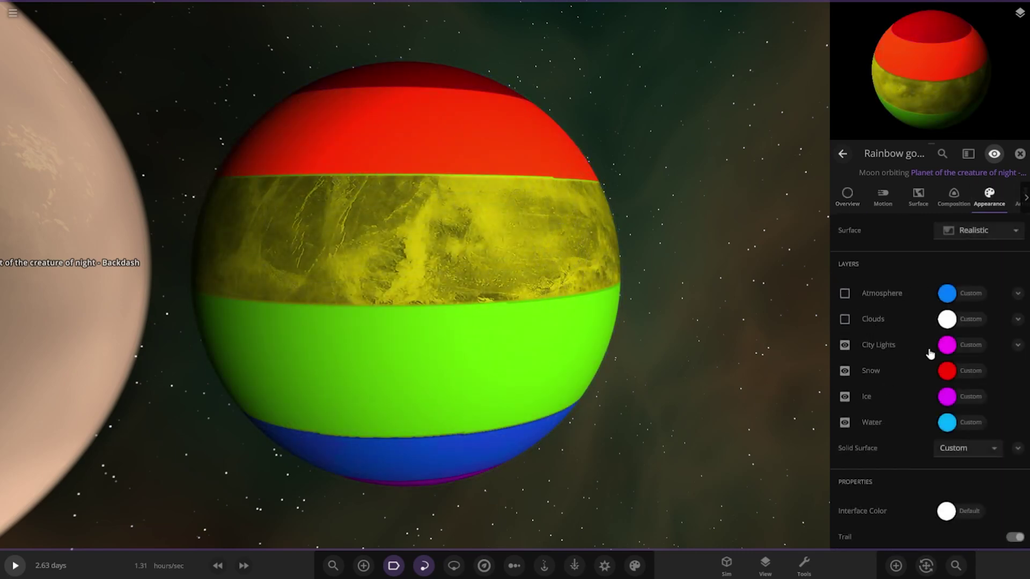
- Examine the Rainbow god world's layer colours and trail properties, and view its bare colour bands down to the purple pole
scroll(930, 371, down, 3)
scroll(911, 343, up, 3)
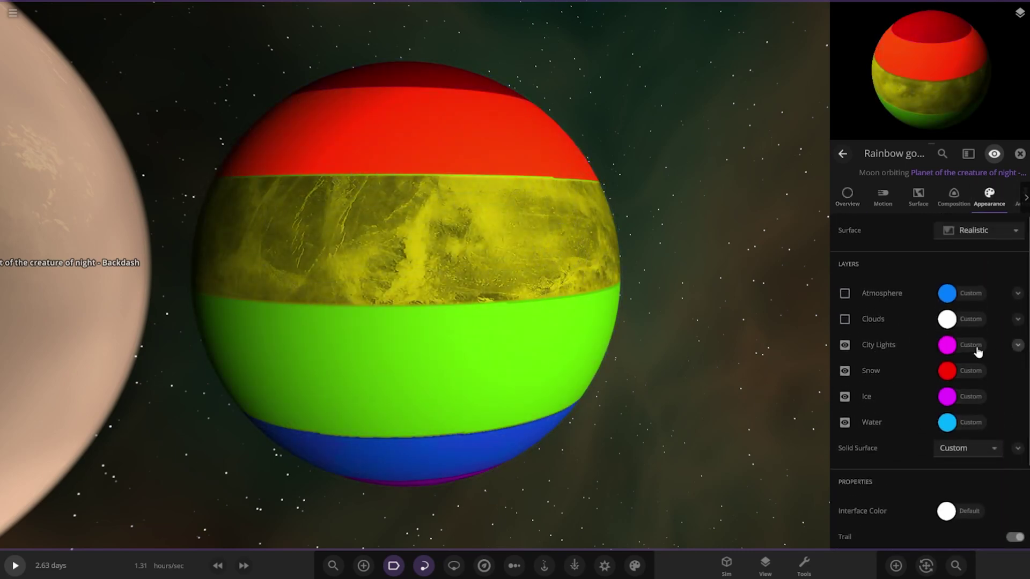
scroll(951, 359, down, 2)
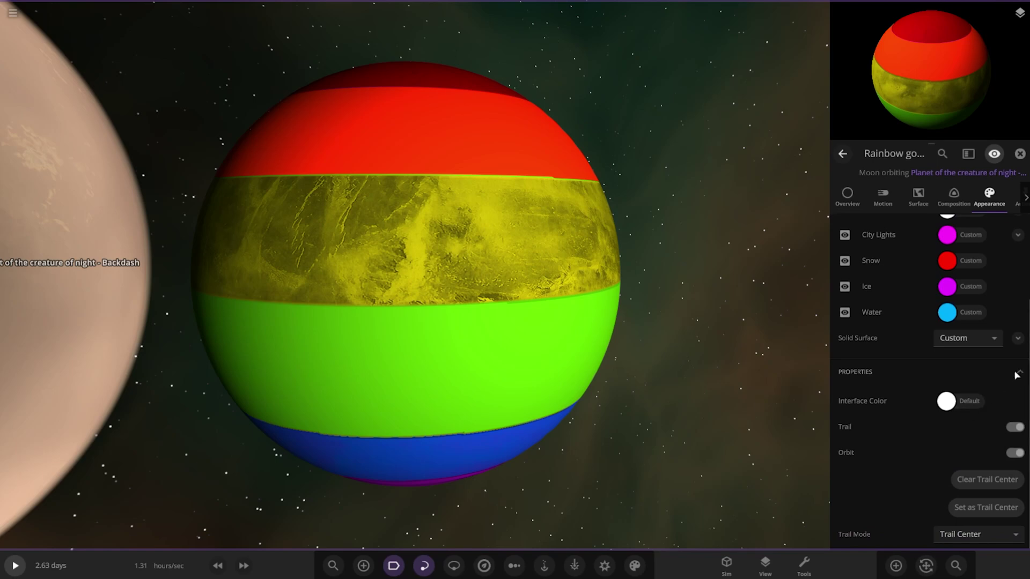
scroll(975, 398, up, 2)
scroll(575, 342, up, 3)
scroll(574, 342, down, 3)
right_drag(575, 342, 524, 188)
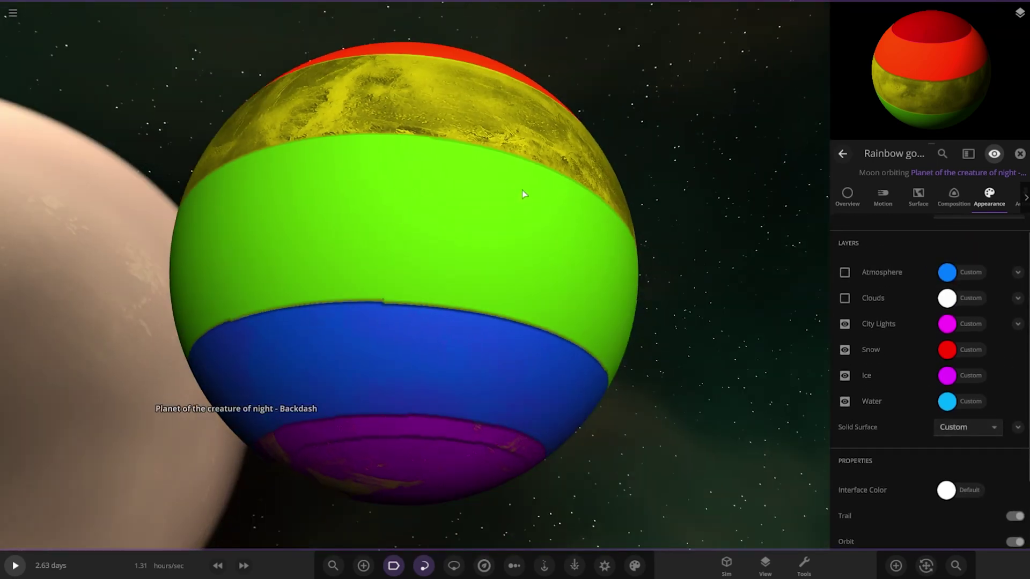
drag(523, 189, 600, 328)
- Show the Rainbow god world's atmosphere and clouds layers again and view the covered surface
click(845, 274)
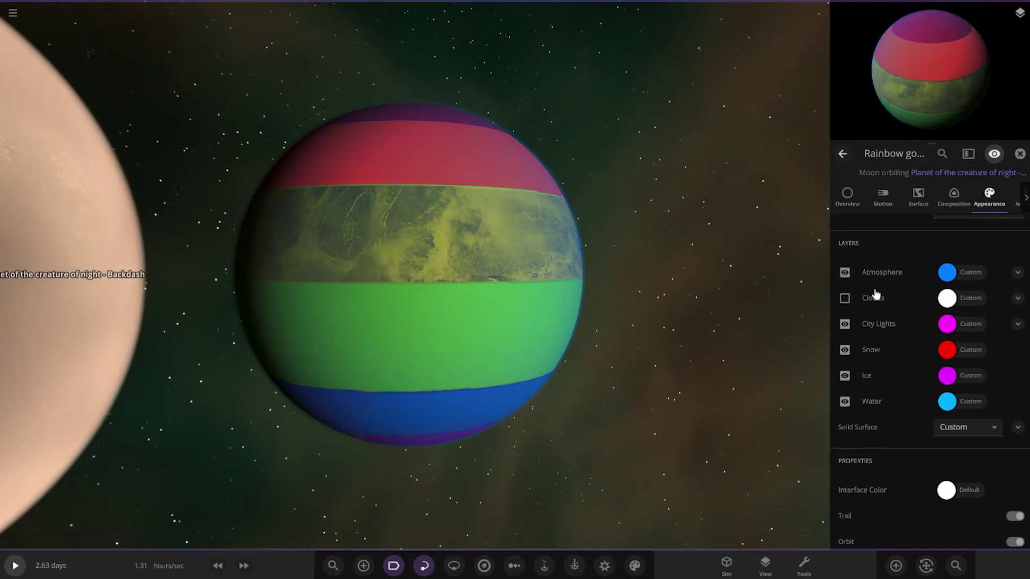
click(874, 298)
drag(689, 326, 623, 329)
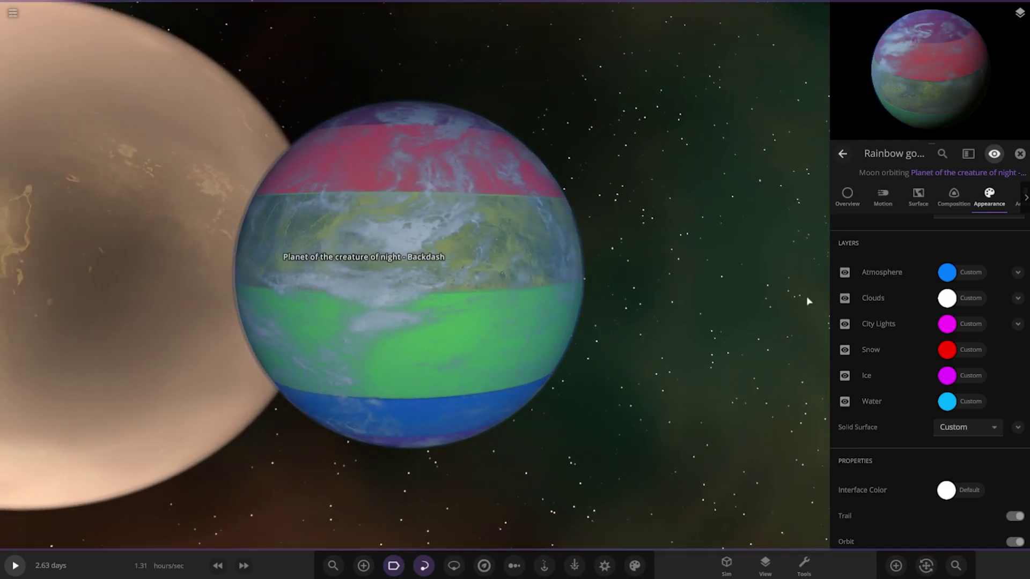
- Hide the Rainbow god world's clouds and atmosphere again and view the bare surface against the neighbouring planets
click(844, 299)
click(845, 273)
drag(416, 338, 664, 338)
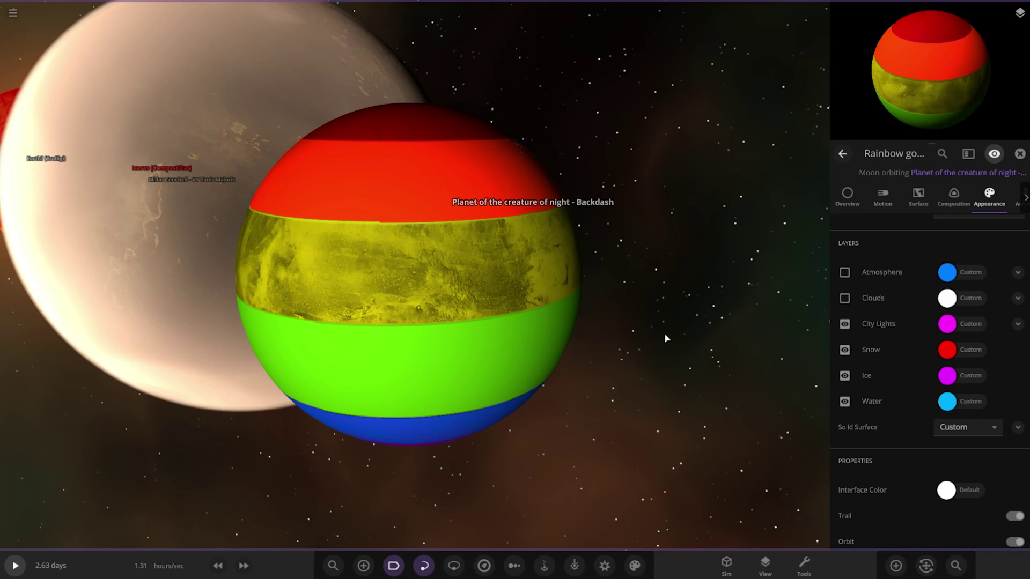
- Add the user-made COMP Eden the anti-paradise object in Orbit mode, just beyond the Rainbow god world
scroll(678, 316, down, 5)
drag(678, 316, 909, 573)
click(897, 566)
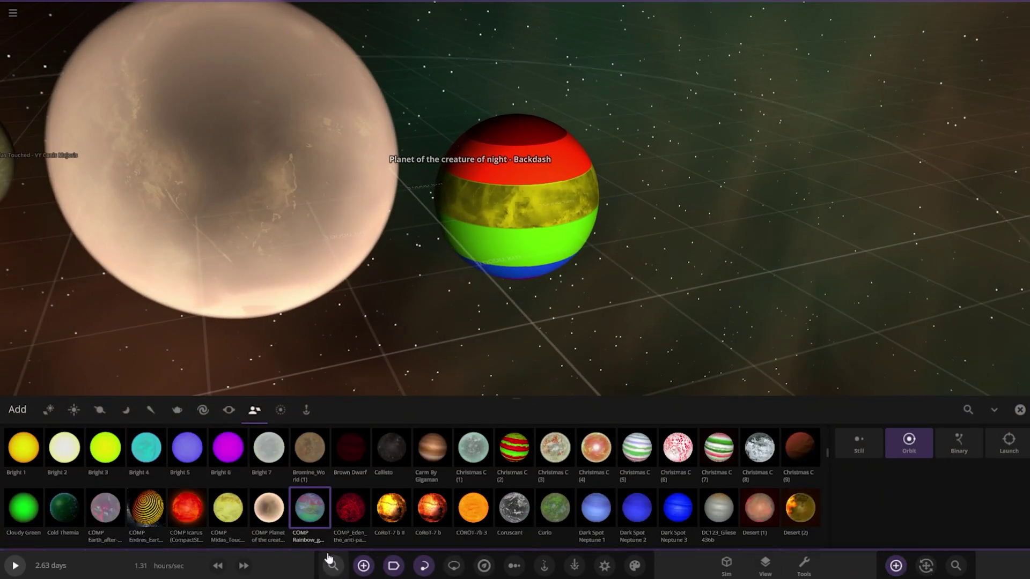
click(343, 511)
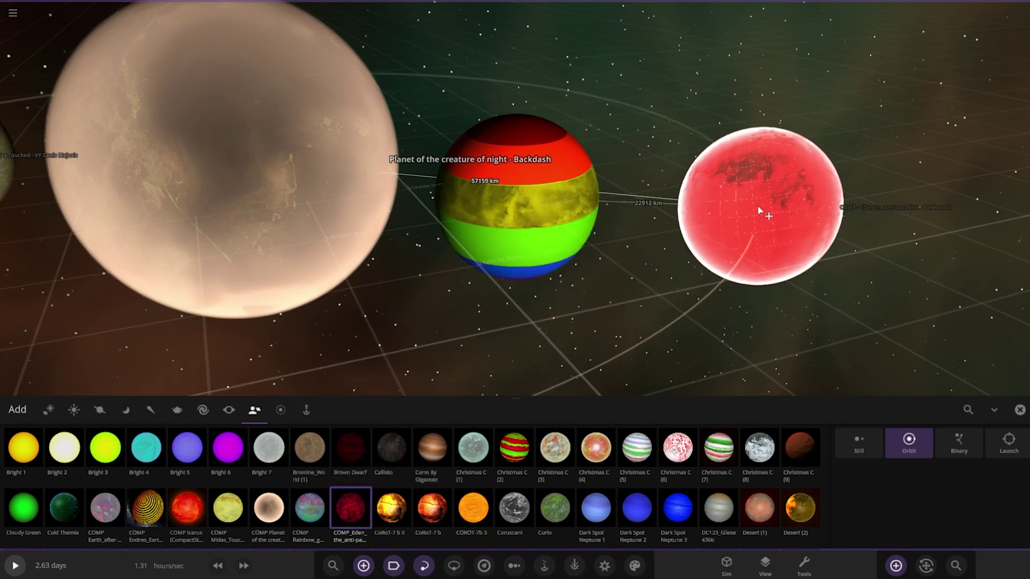
click(760, 209)
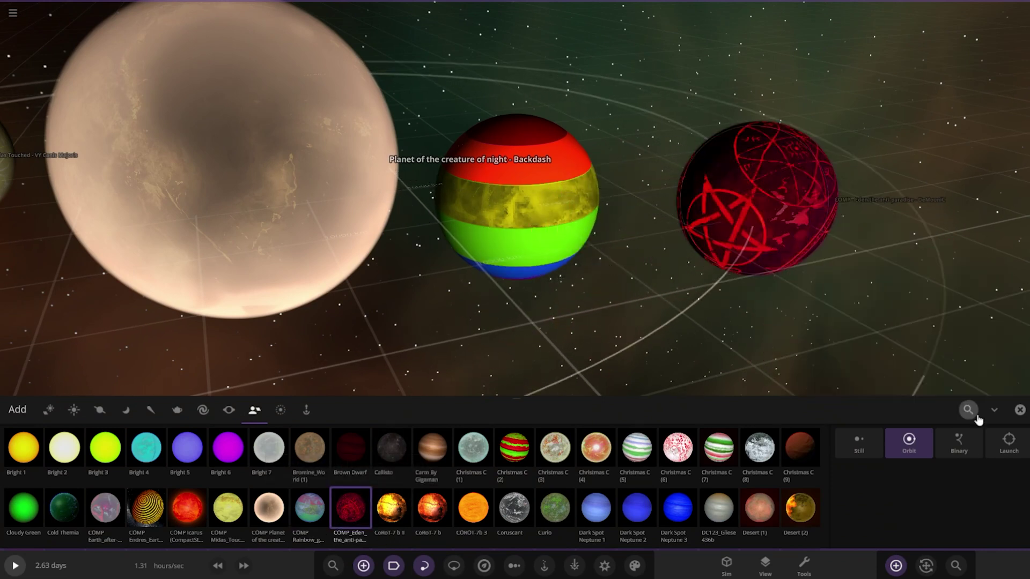
click(1020, 410)
- Focus on Eden the anti-paradise and examine its glowing red pentagram and circle markings from several sides and distances
click(761, 314)
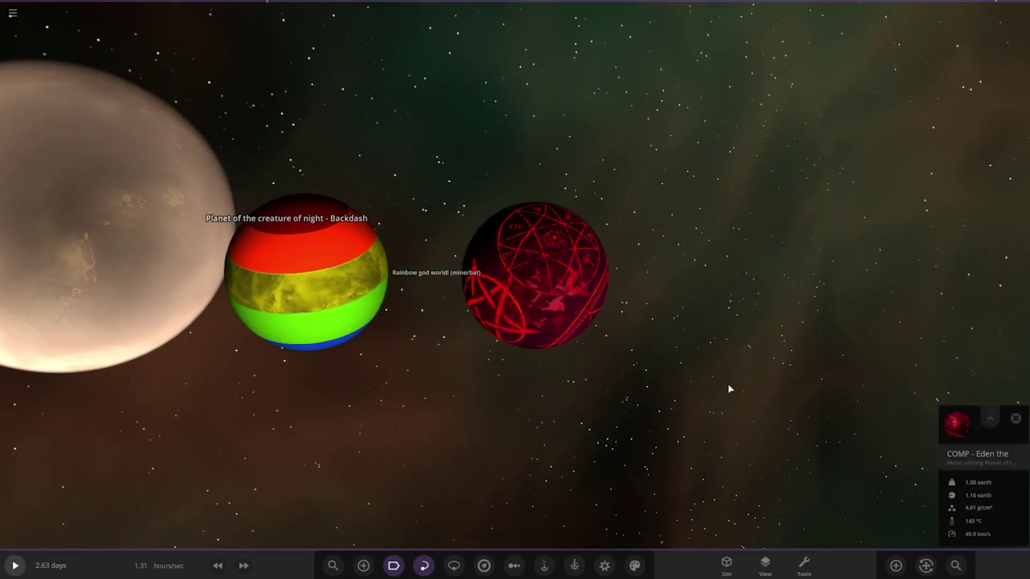
drag(709, 370, 291, 223)
scroll(666, 398, up, 5)
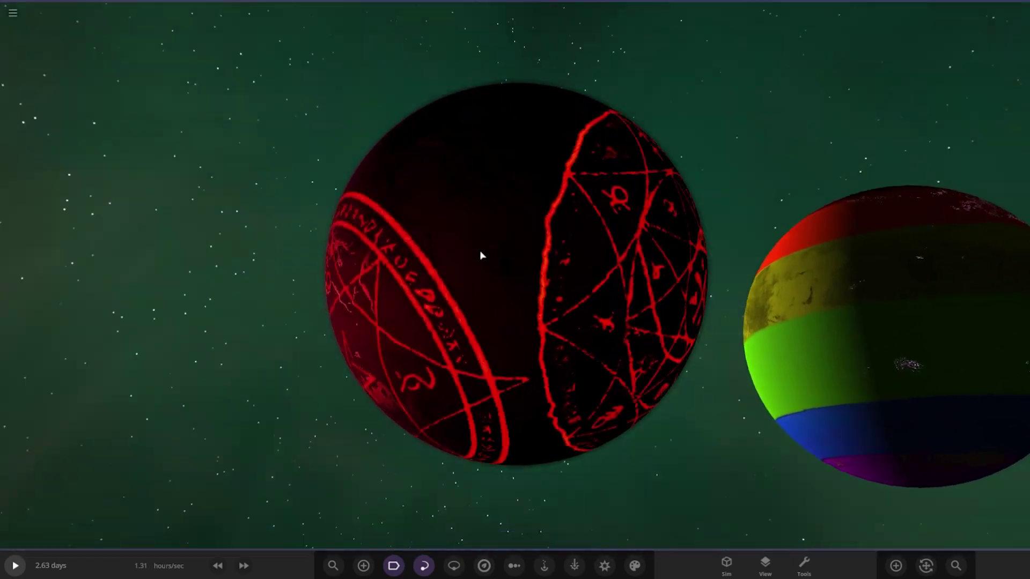
drag(472, 256, 502, 341)
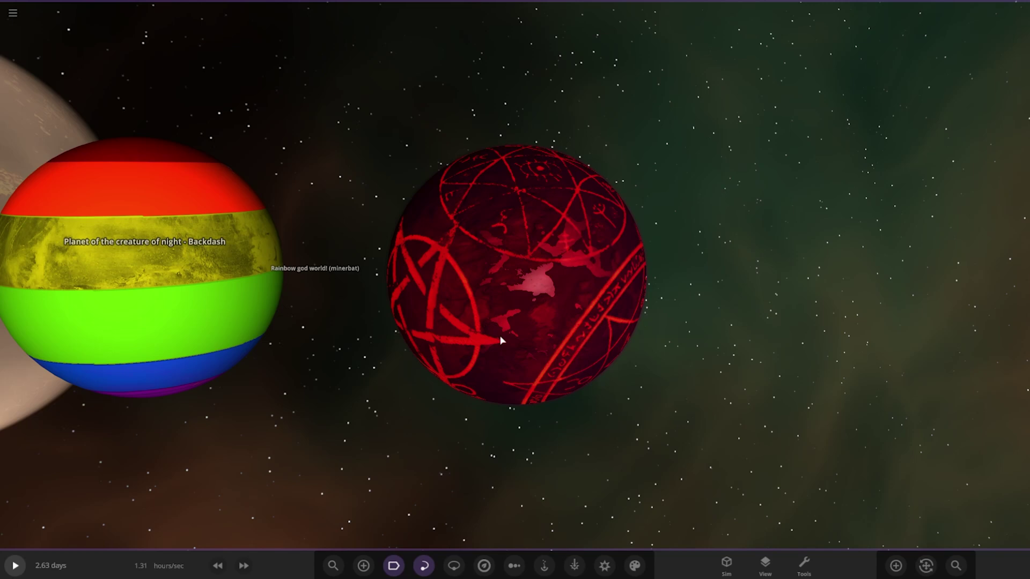
scroll(566, 339, up, 5)
right_drag(566, 339, 549, 230)
scroll(676, 417, down, 3)
scroll(575, 348, up, 4)
scroll(479, 152, down, 4)
drag(548, 229, 614, 365)
right_drag(613, 360, 907, 574)
scroll(752, 263, down, 5)
scroll(823, 488, up, 5)
click(906, 572)
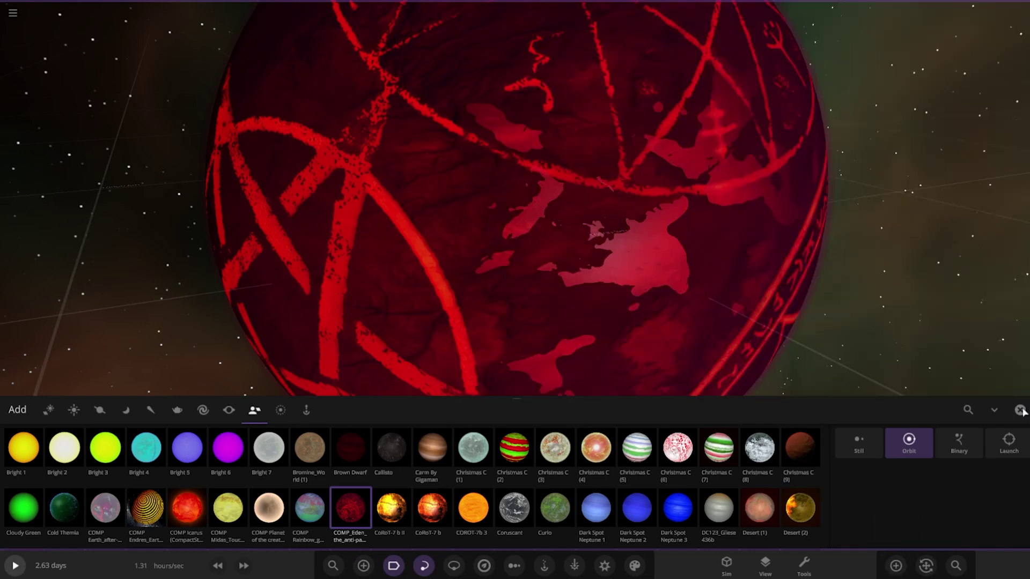
click(1020, 410)
- Arrange all the planets with the 1D Radius chart and make that arrangement live in the simulation
scroll(660, 294, down, 10)
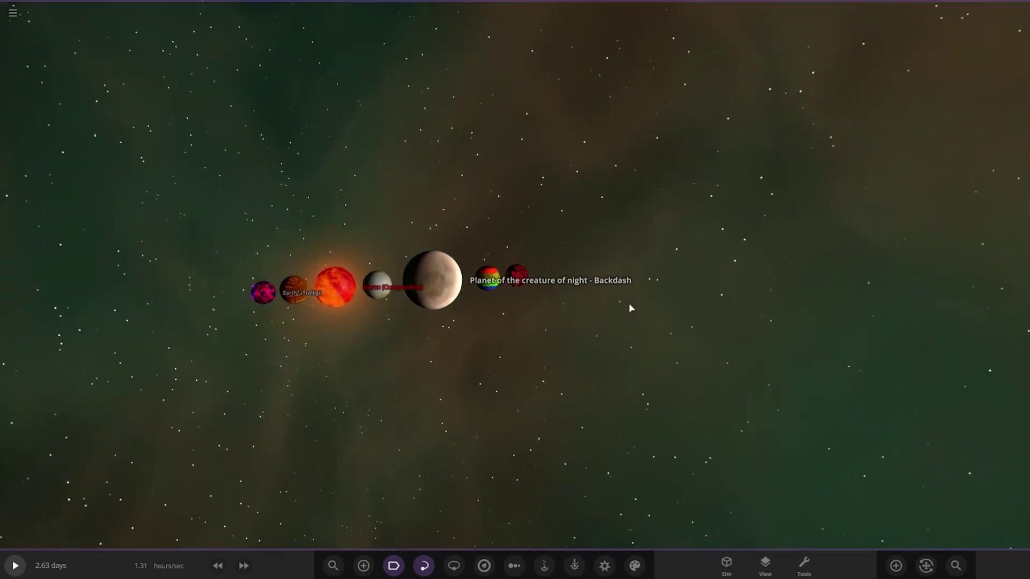
drag(630, 307, 489, 299)
scroll(260, 318, up, 10)
scroll(293, 211, down, 8)
click(514, 566)
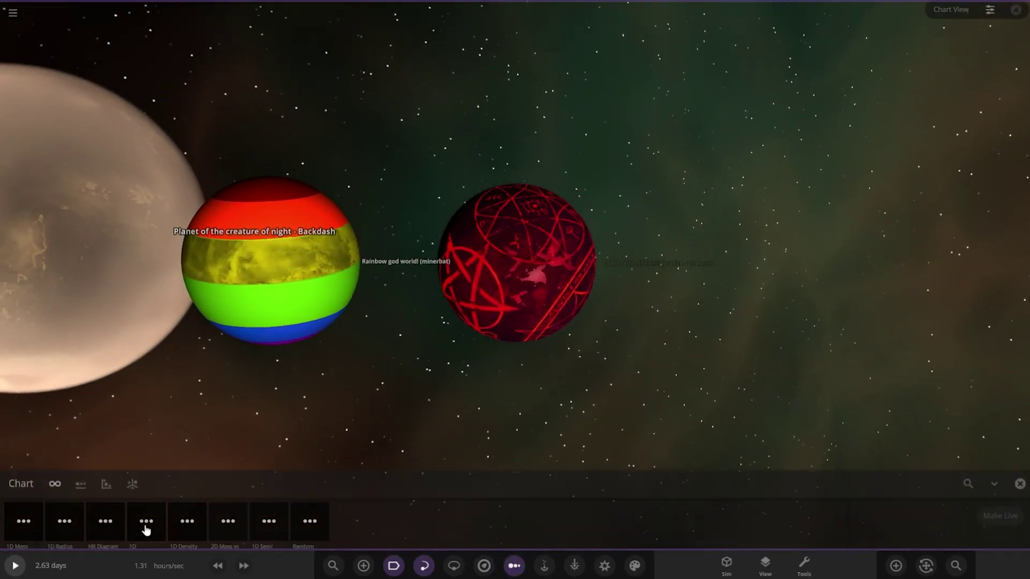
click(69, 519)
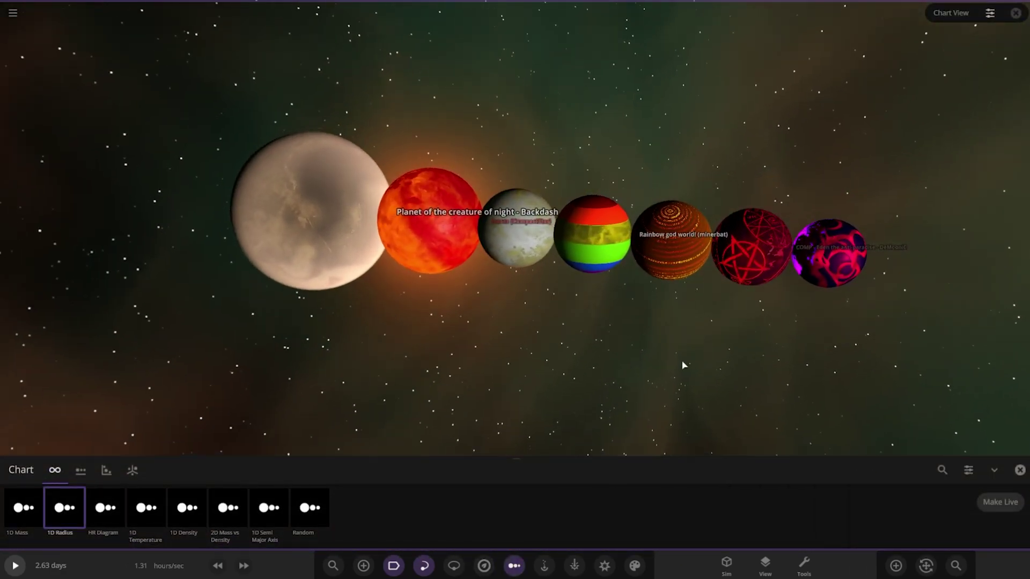
click(1001, 504)
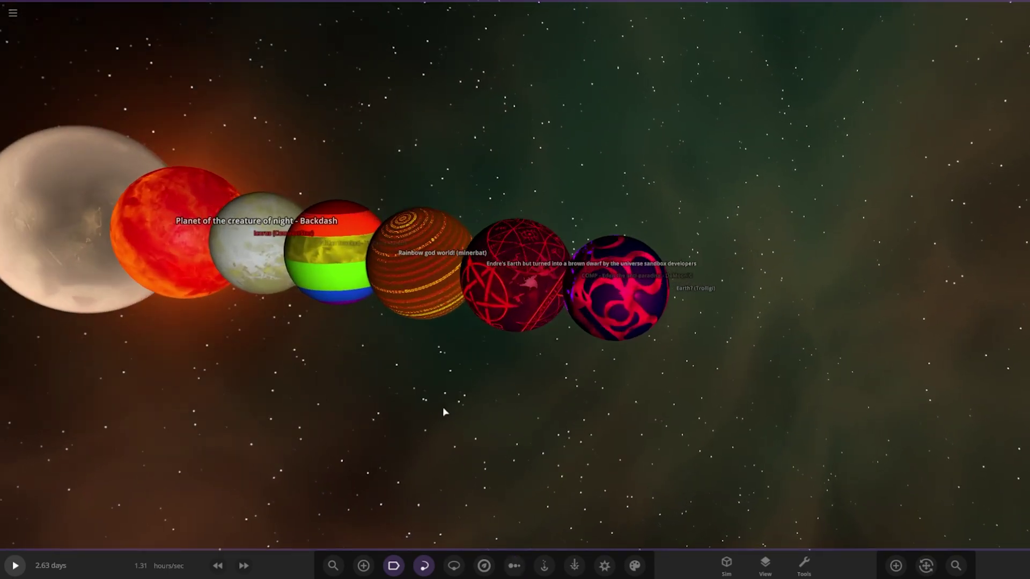
- Examine the dark and bright sides of the purple and red swirled planet at the small end of the row
scroll(593, 377, up, 8)
drag(595, 376, 136, 372)
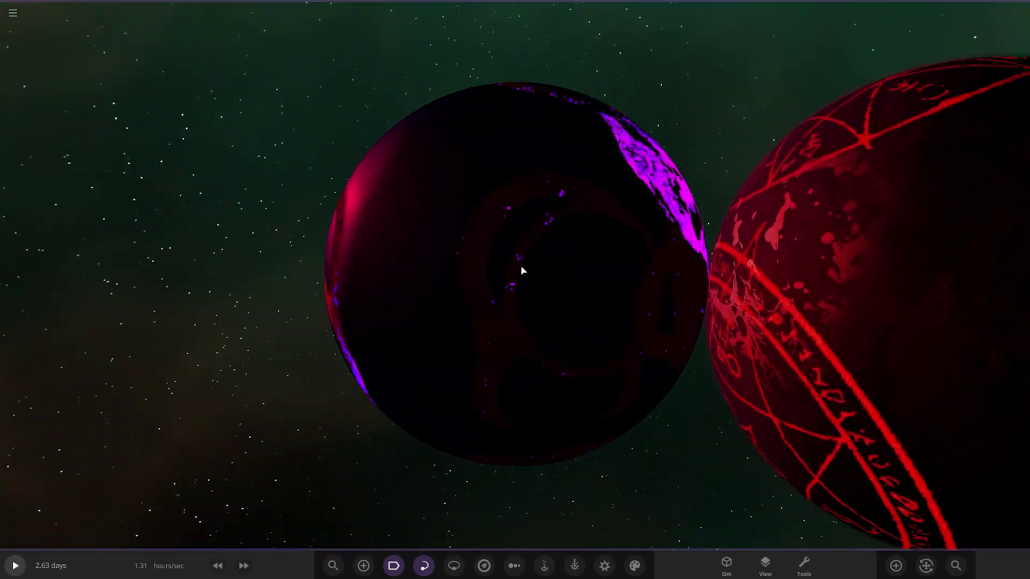
drag(523, 271, 365, 343)
scroll(490, 323, up, 3)
scroll(480, 318, down, 3)
drag(646, 332, 375, 343)
drag(644, 401, 621, 375)
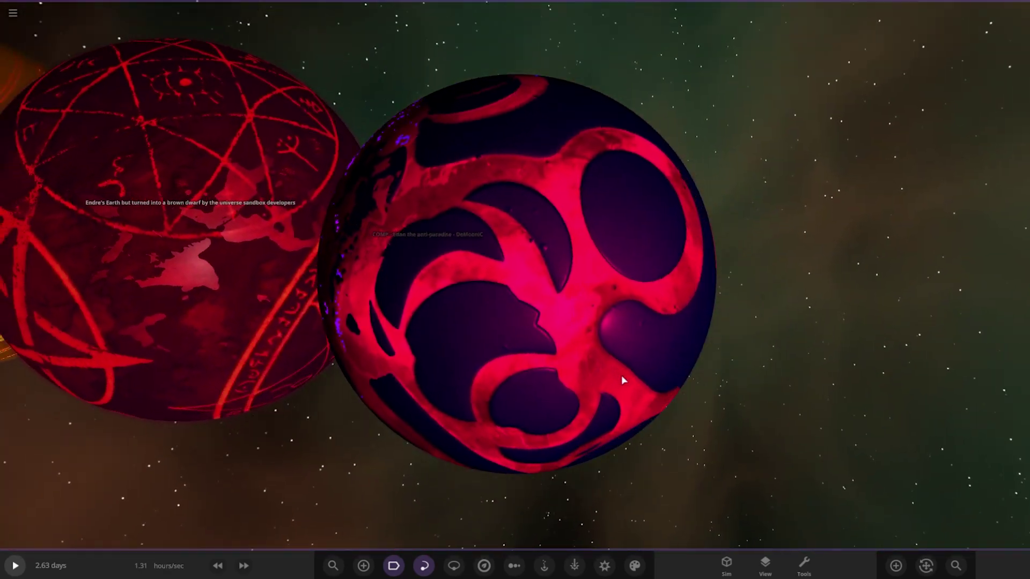
- Focus on Eden the anti-paradise in the row and examine its pentagram up close
scroll(630, 375, down, 4)
double_click(321, 279)
drag(427, 351, 538, 287)
scroll(538, 288, up, 5)
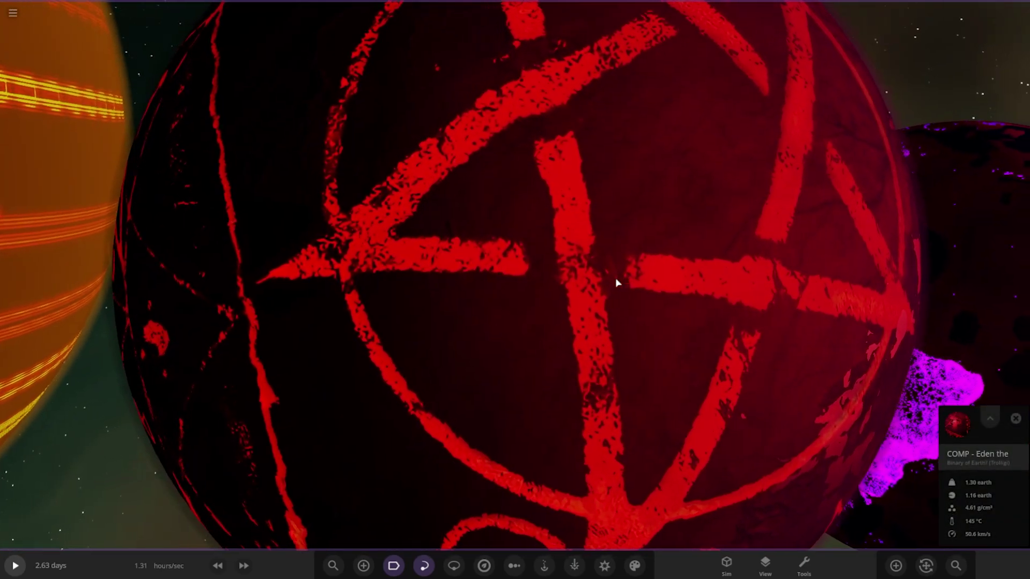
scroll(616, 281, down, 10)
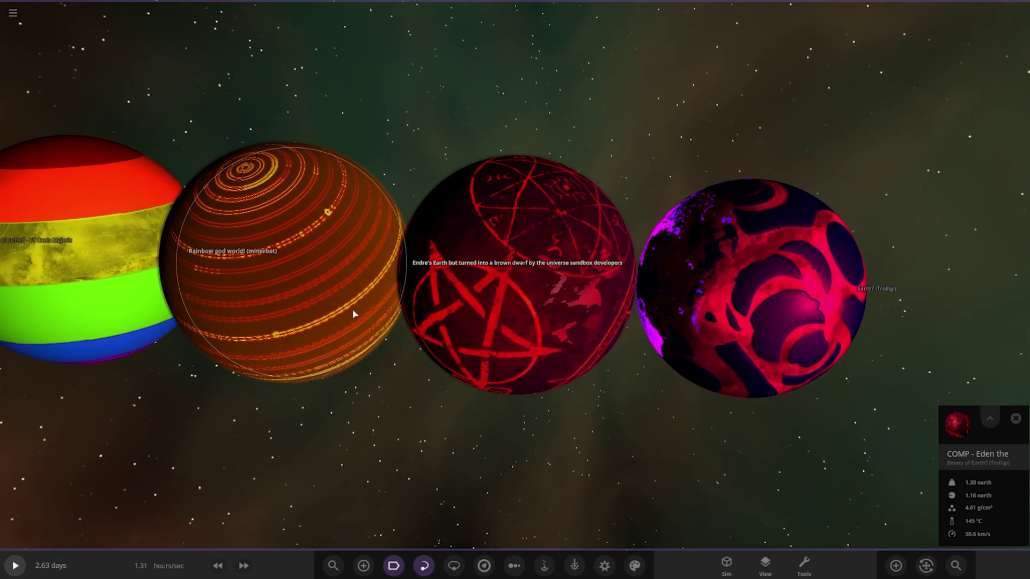
- Focus on the orange ringed brown-dwarf Earth and examine its glowing surface lines
double_click(382, 343)
scroll(536, 416, up, 5)
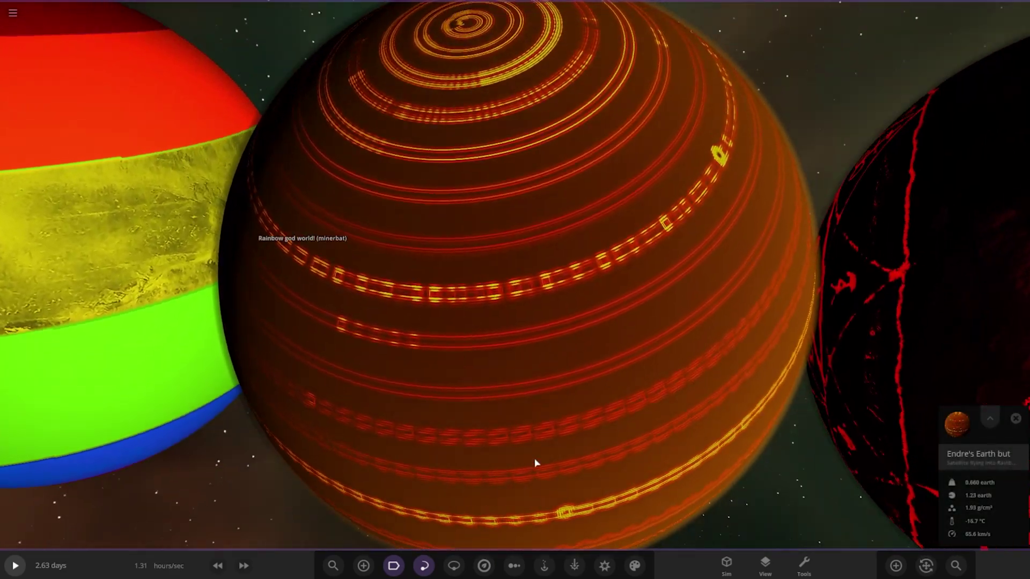
drag(534, 458, 535, 367)
scroll(536, 364, down, 4)
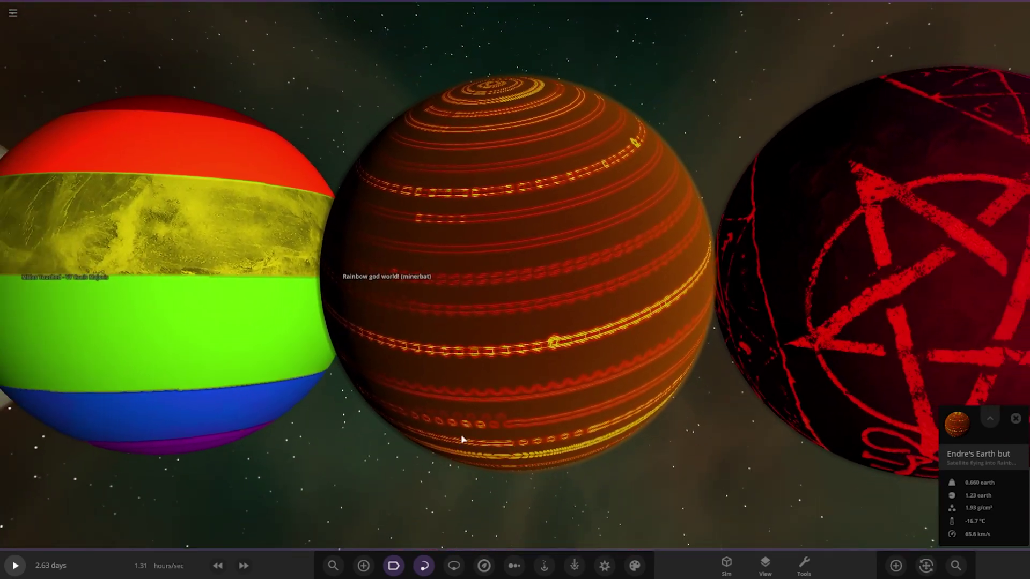
- Focus on the Rainbow god world and the pale Midas Touched planet in turn to inspect them
double_click(254, 266)
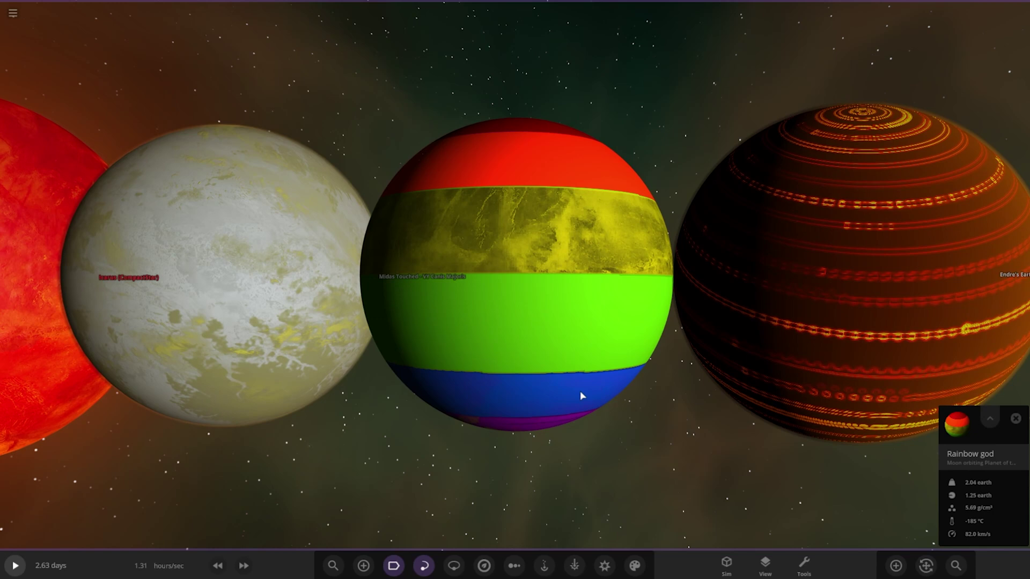
double_click(284, 294)
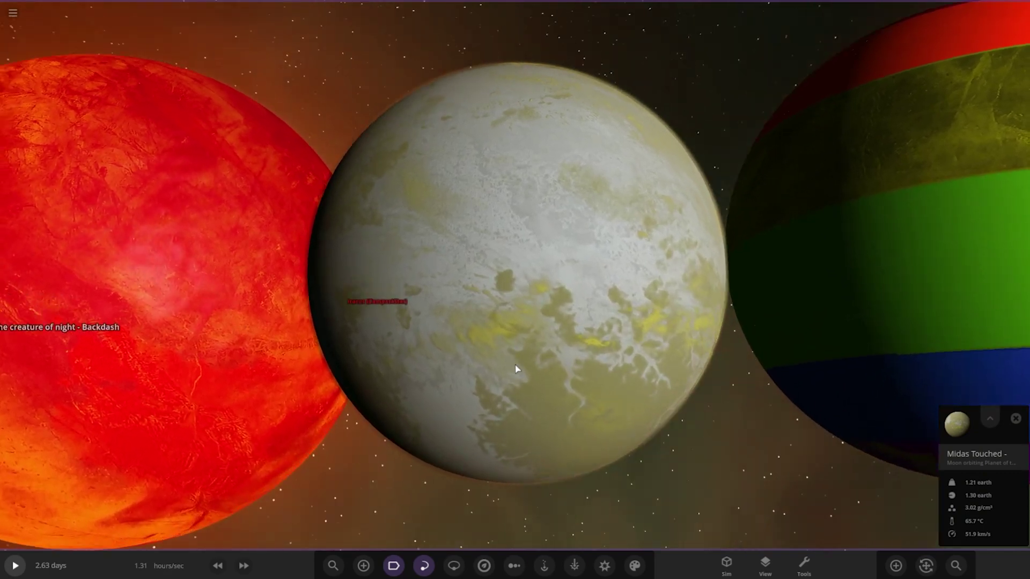
right_drag(515, 369, 515, 413)
scroll(499, 285, down, 2)
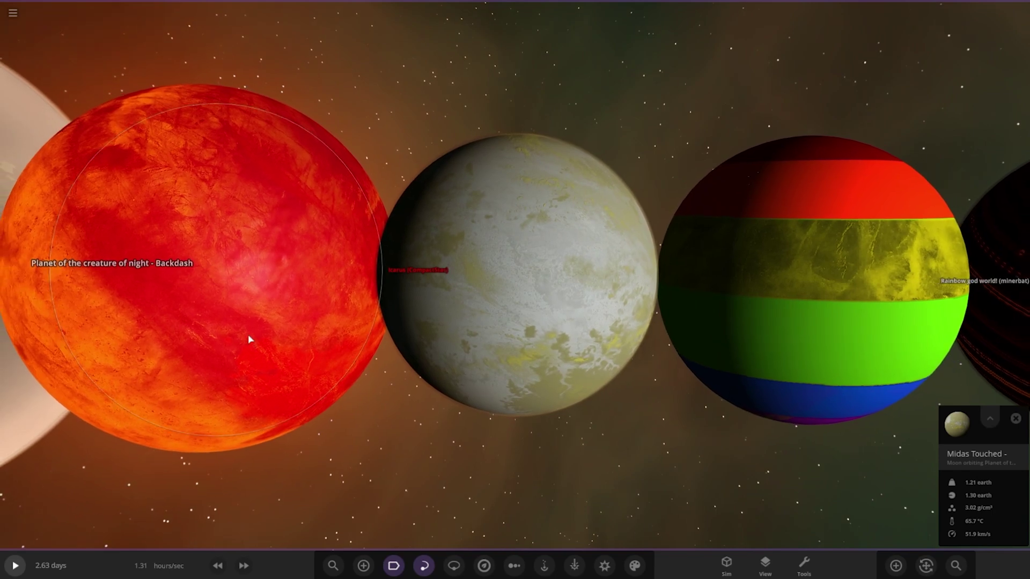
- Focus on the fiery planet Icarus and examine its red and orange surface up close
double_click(247, 339)
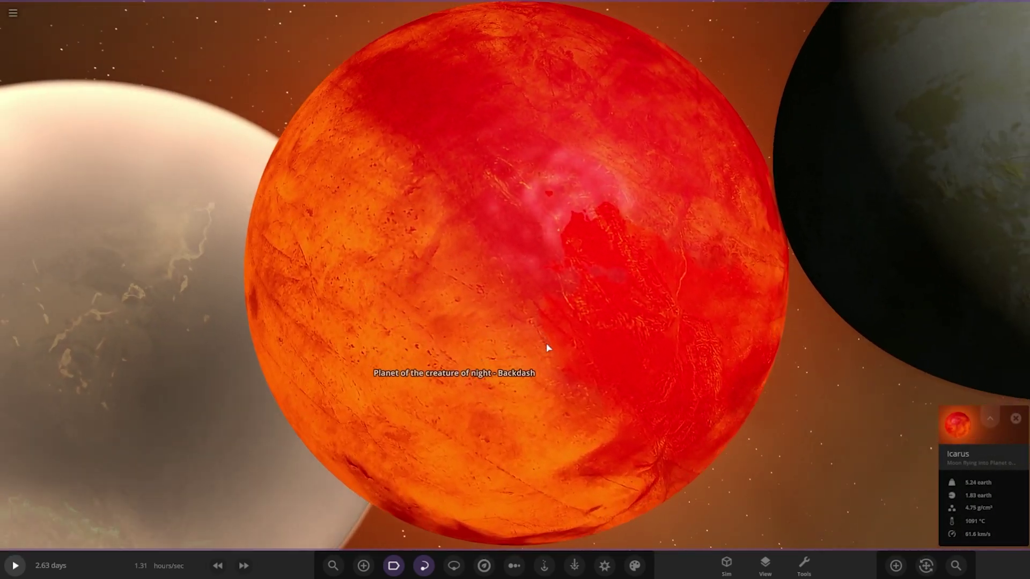
drag(546, 348, 532, 246)
scroll(532, 246, up, 3)
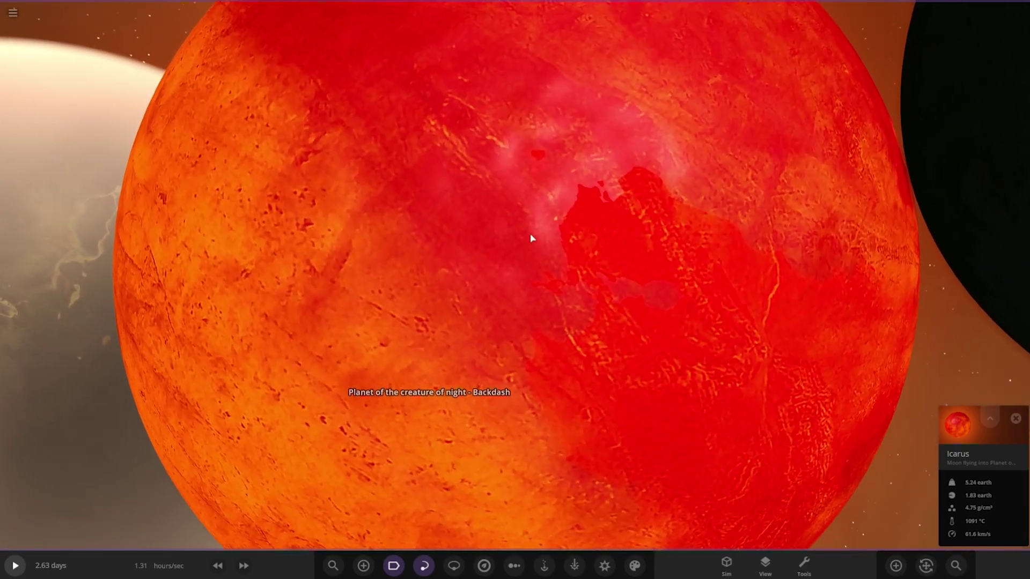
scroll(542, 276, down, 5)
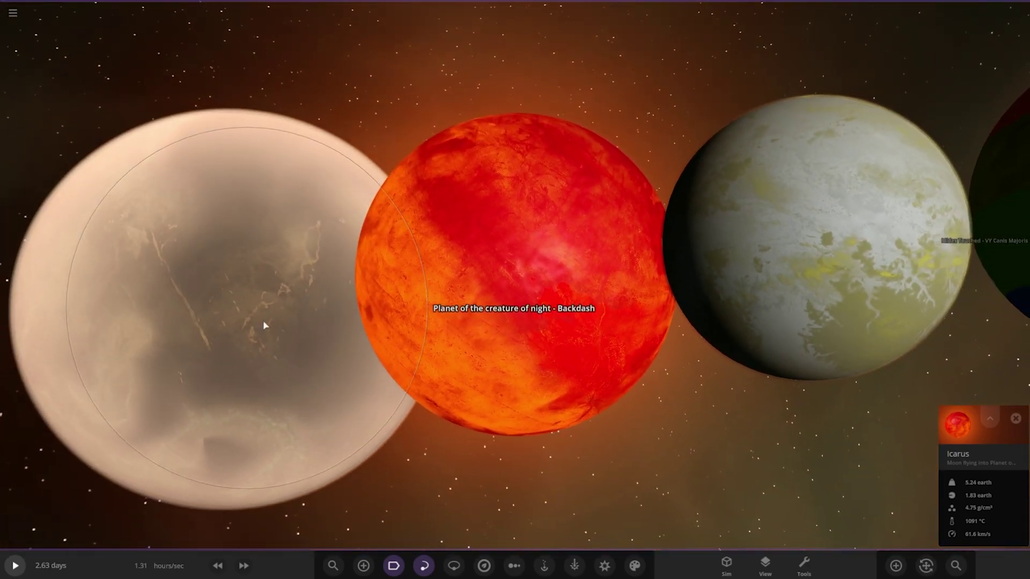
- Focus on the beige Planet of the creature of night and examine its hazy surface up close
double_click(263, 323)
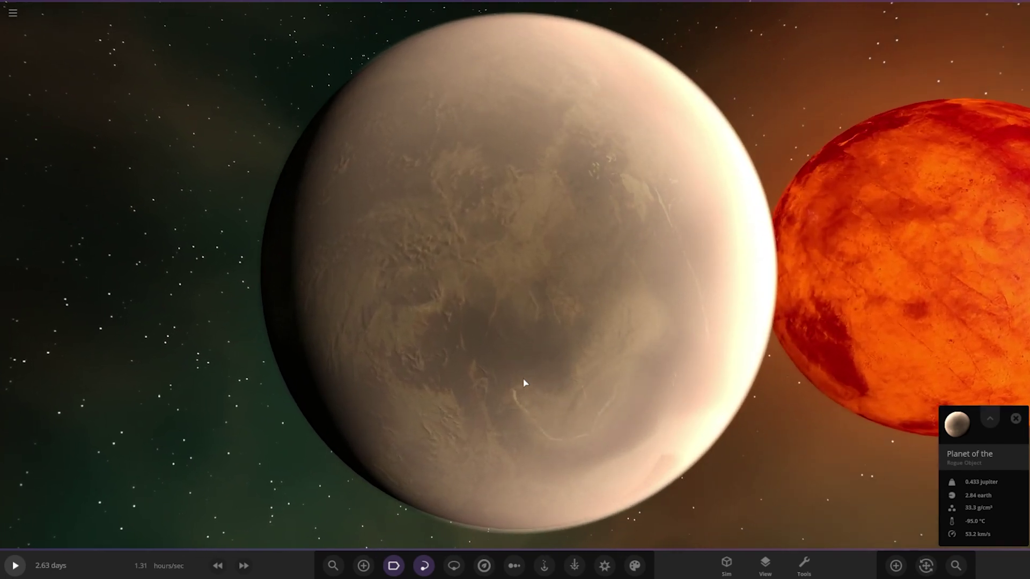
scroll(526, 383, up, 3)
drag(526, 383, 519, 425)
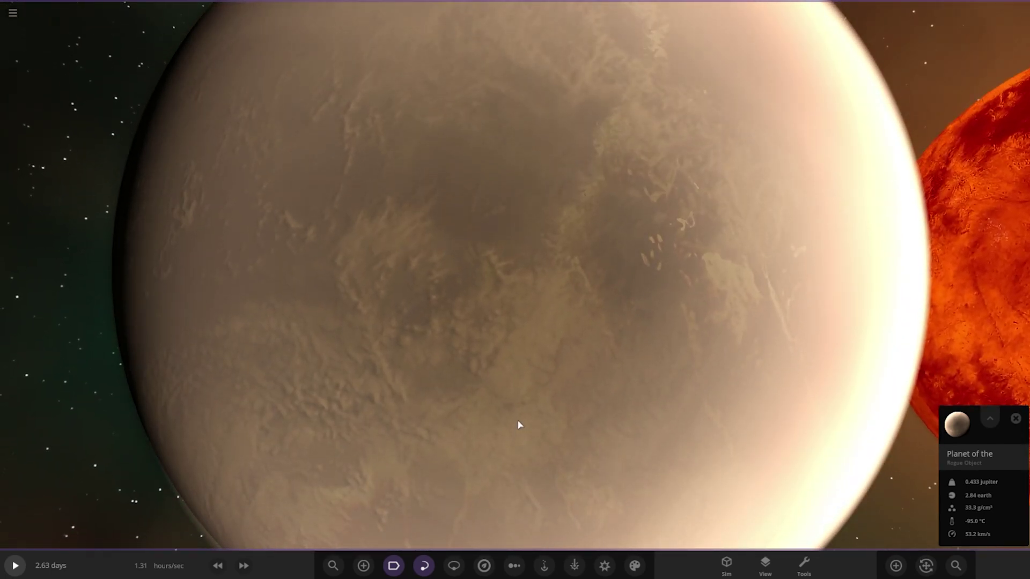
- Frame the whole row of planets in one view and hide the object labels and orbit lines
scroll(518, 421, down, 5)
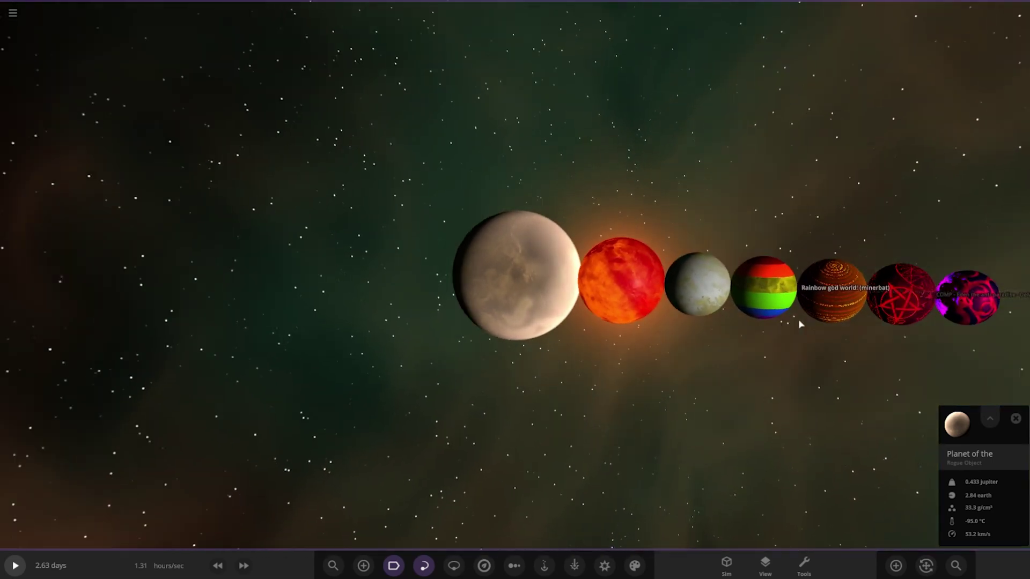
drag(798, 320, 946, 333)
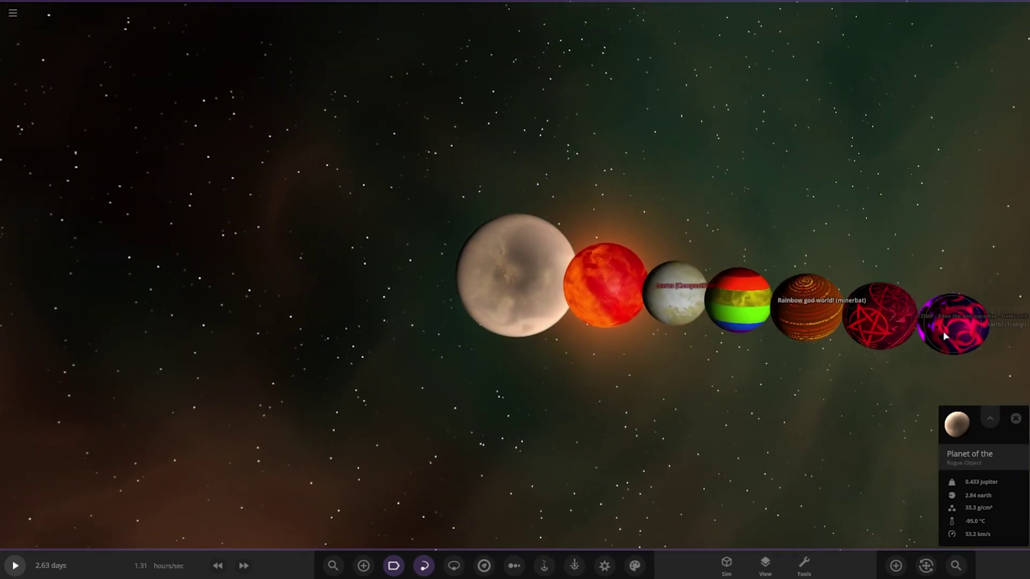
drag(748, 324, 703, 441)
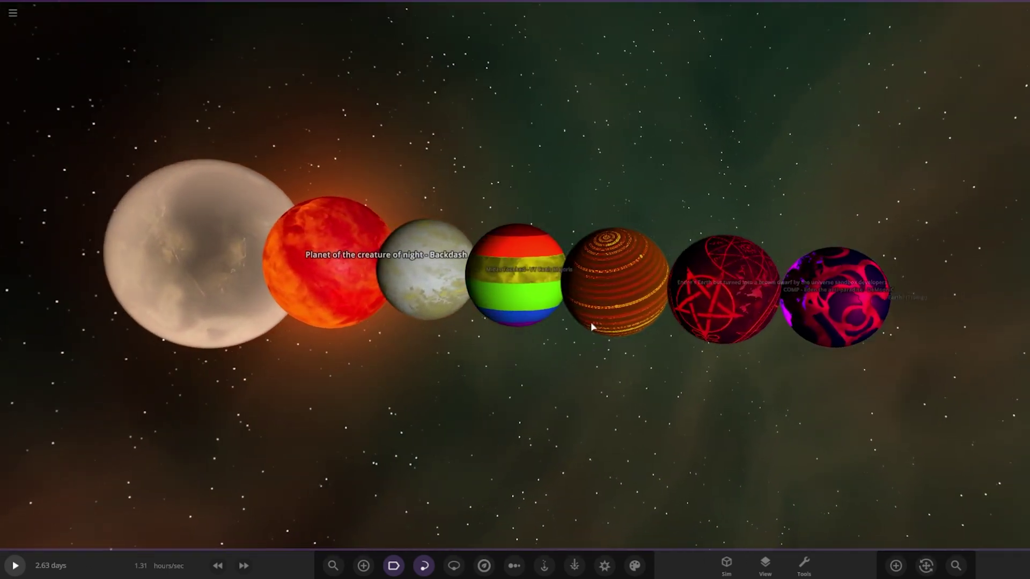
double_click(590, 316)
drag(626, 470, 466, 523)
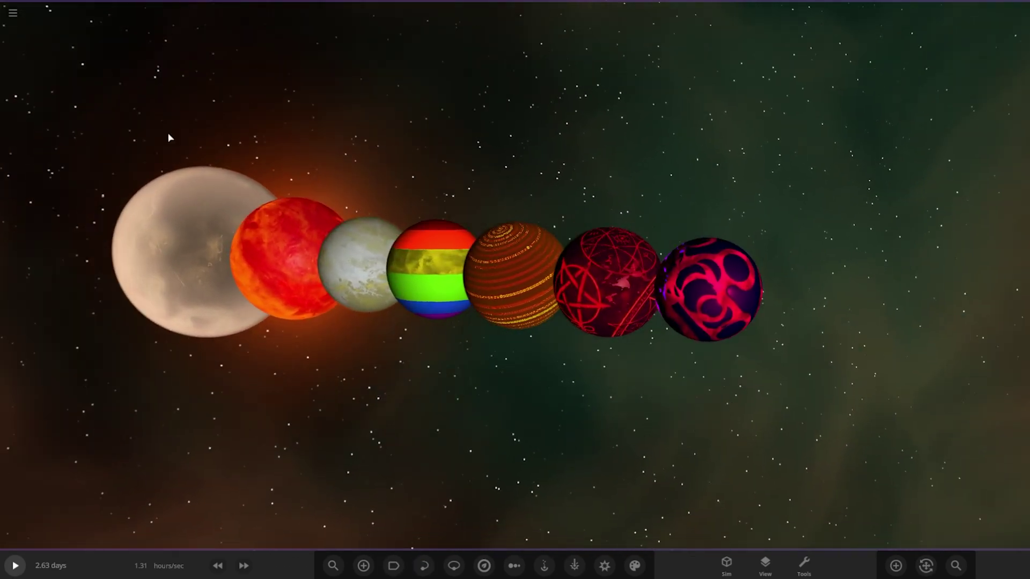
- Save the current planet lineup as a simulation with a name starting with "COMP 4.9"
click(12, 13)
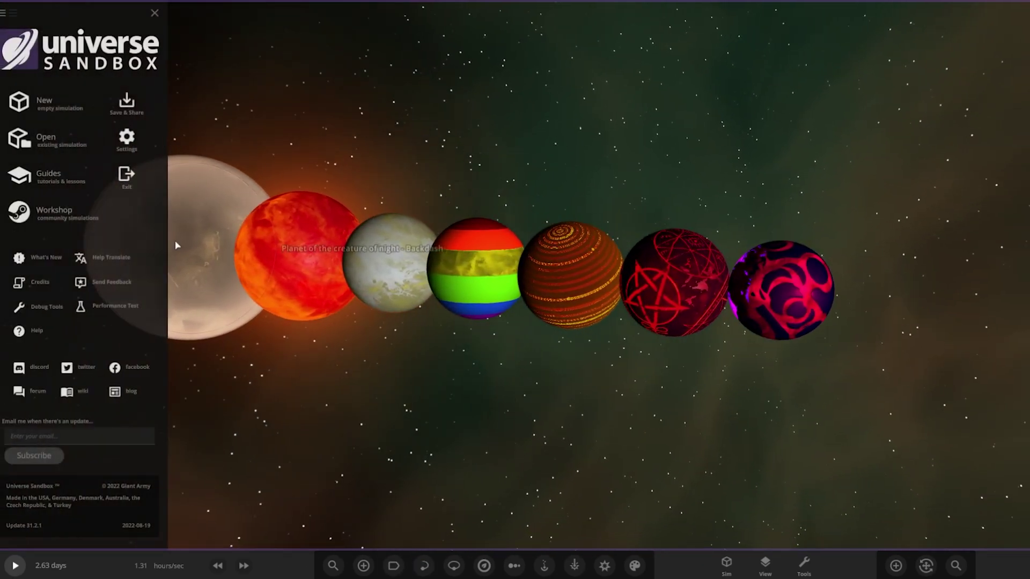
click(119, 103)
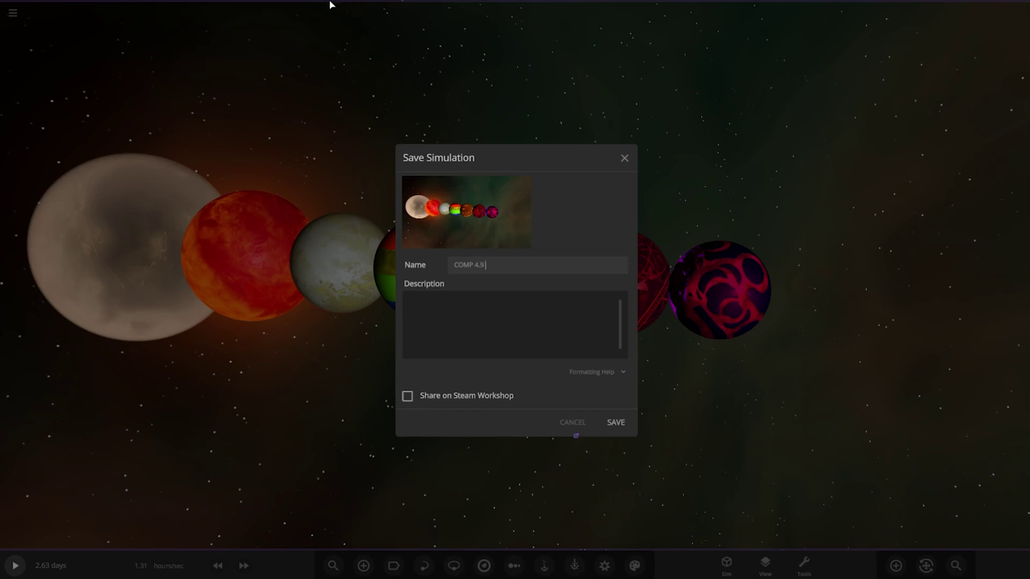
click(616, 422)
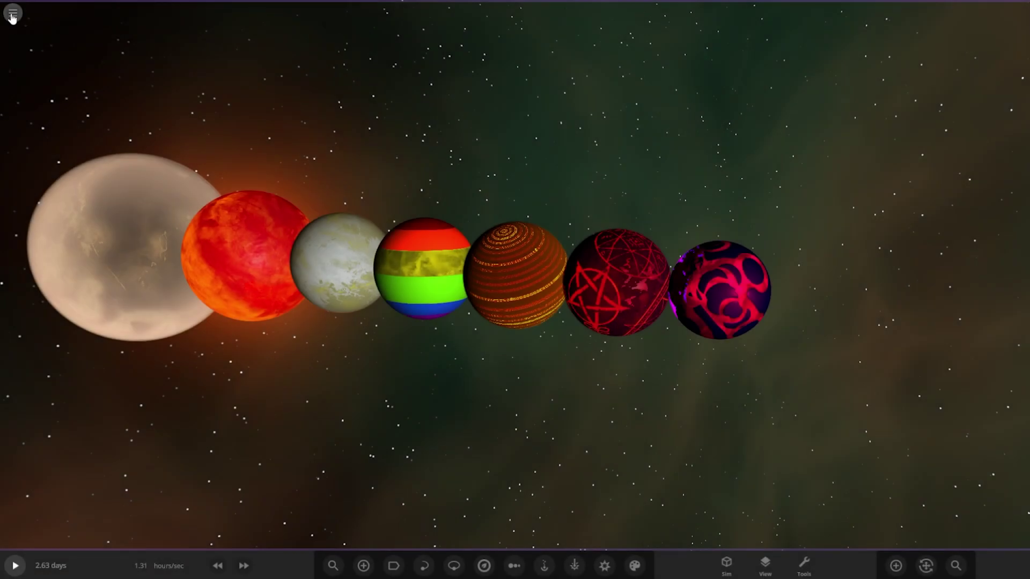
- Start a new empty simulation and show the user-made objects available to add
click(13, 12)
click(63, 93)
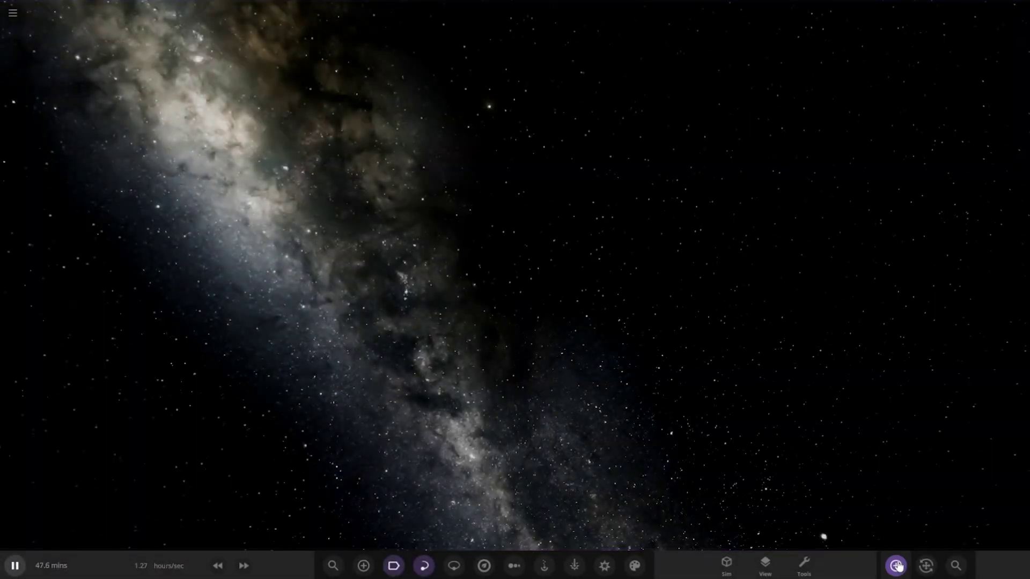
click(896, 566)
click(254, 410)
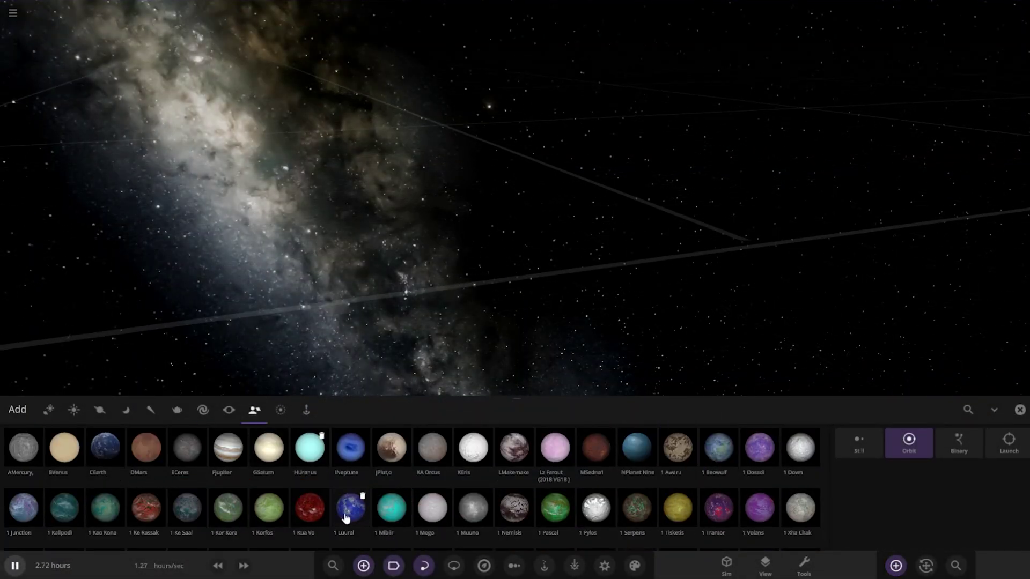
- Find the user-made planet COMP Eden the anti-paradise and place it in the empty simulation
scroll(346, 518, down, 1)
scroll(346, 519, up, 3)
click(347, 466)
scroll(429, 497, down, 3)
scroll(433, 498, down, 2)
click(350, 447)
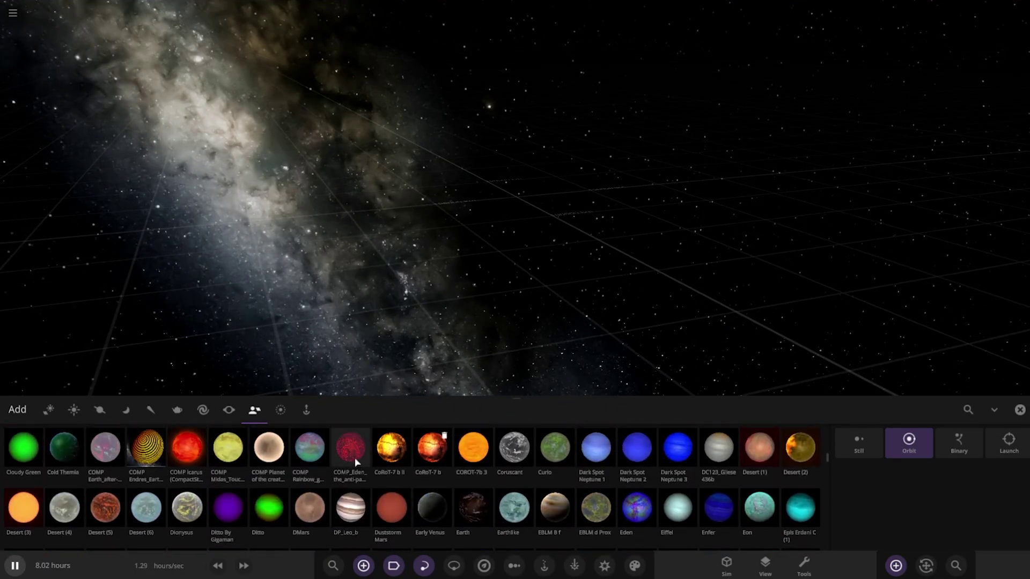
click(422, 260)
scroll(423, 258, up, 5)
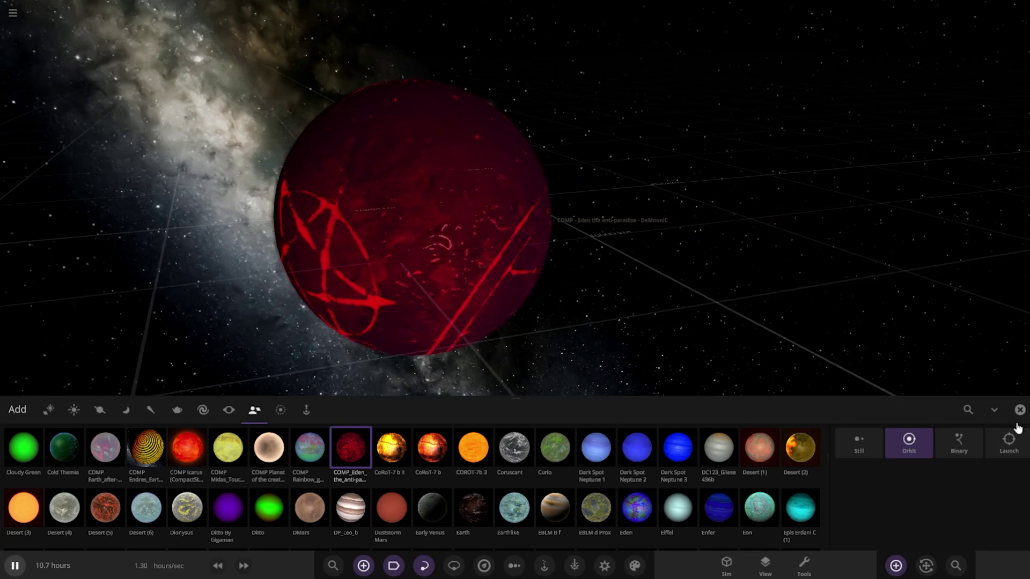
click(1019, 410)
- Examine the red surface markings and dark side of the Eden planet up close
scroll(570, 403, up, 3)
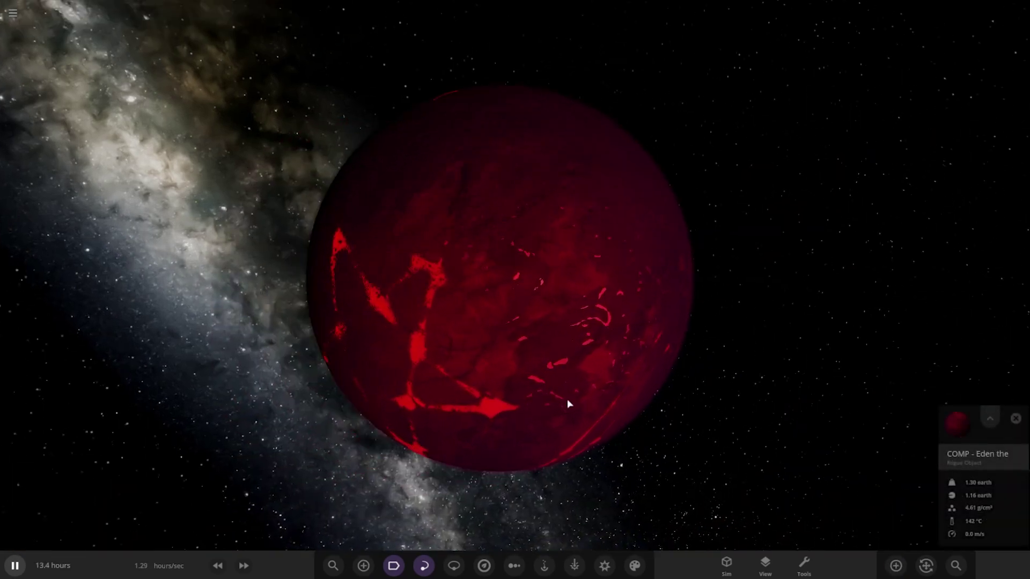
right_drag(578, 399, 912, 398)
right_drag(538, 382, 800, 418)
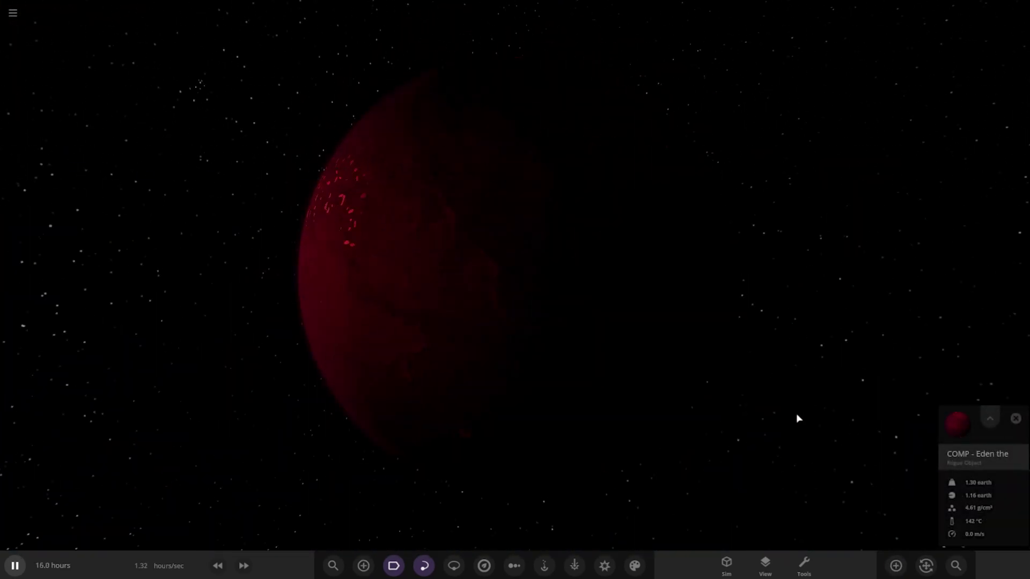
click(12, 573)
scroll(630, 365, down, 3)
right_drag(631, 365, 444, 335)
- Delete the Eden planet and leave the simulation paused
key(space)
right_drag(541, 283, 646, 315)
key(Delete)
click(18, 570)
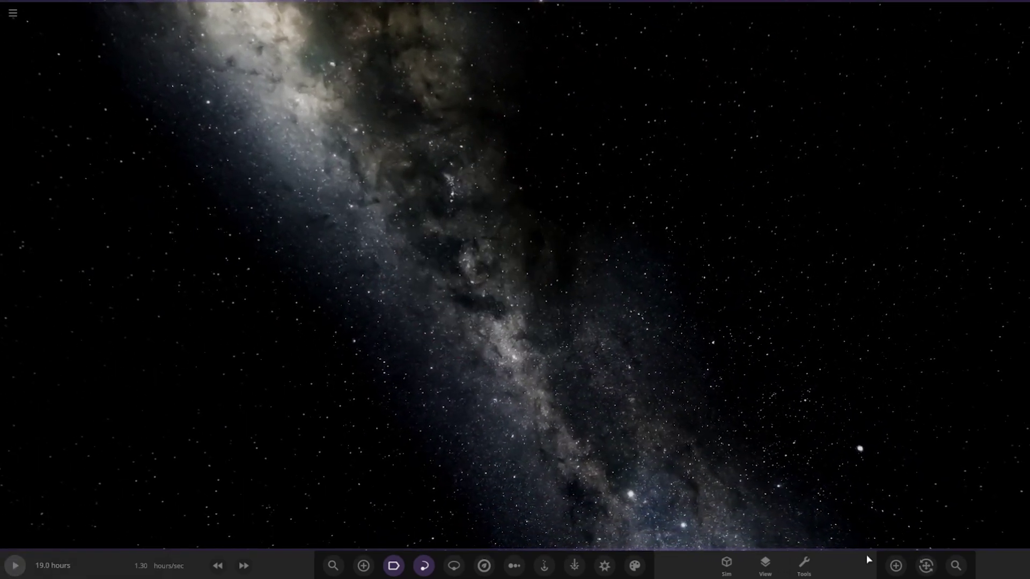
- Place COMP Eden the anti-paradise again in the paused simulation and inspect its glowing red symbols from several sides
click(896, 565)
click(499, 245)
click(1022, 410)
click(531, 315)
right_drag(531, 317, 618, 255)
scroll(510, 413, up, 5)
scroll(618, 255, down, 5)
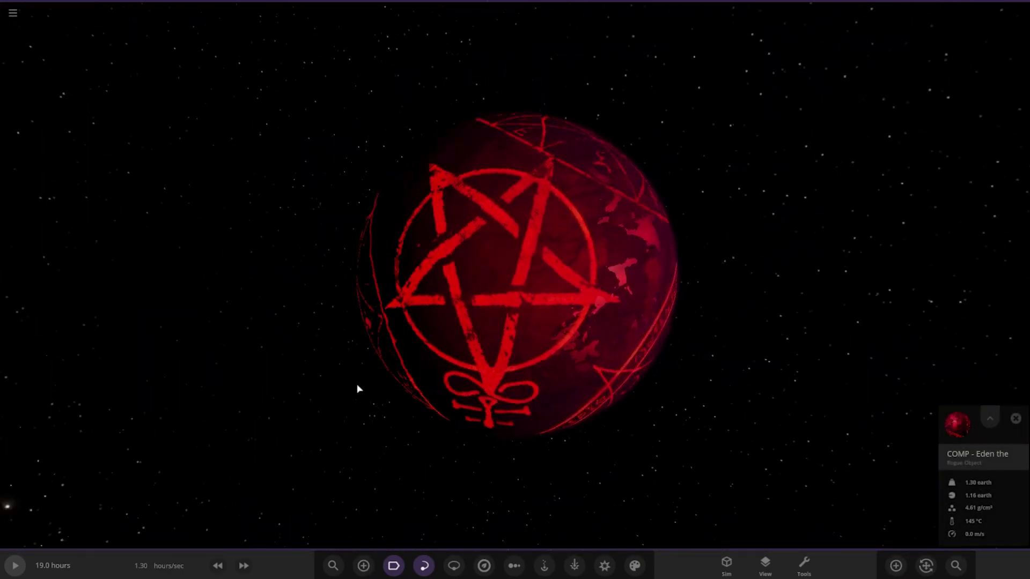
right_drag(352, 384, 236, 348)
- Browse the saved simulations by name, sort them by last modified instead and open the first one listed
key(Escape)
click(59, 140)
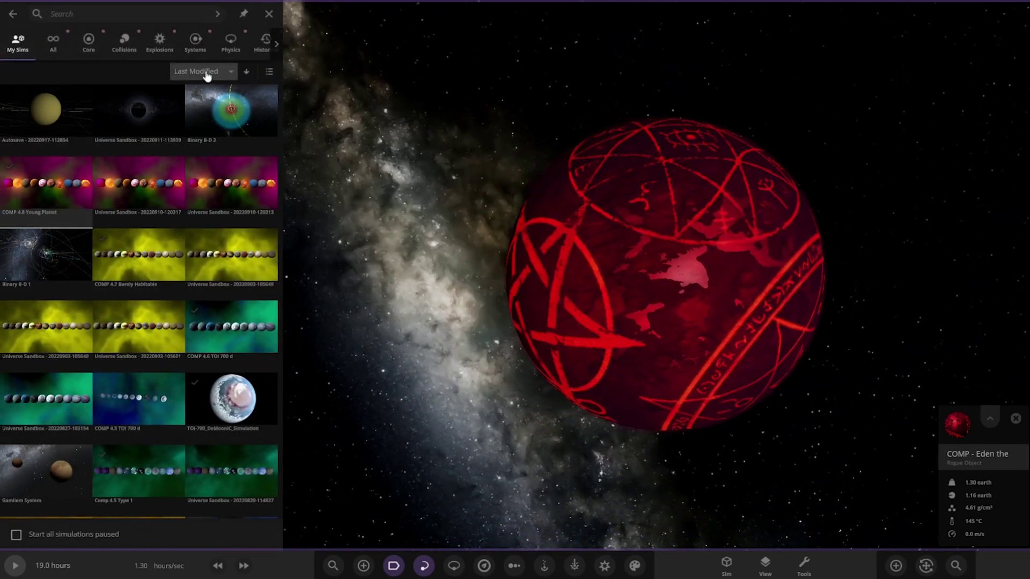
click(202, 54)
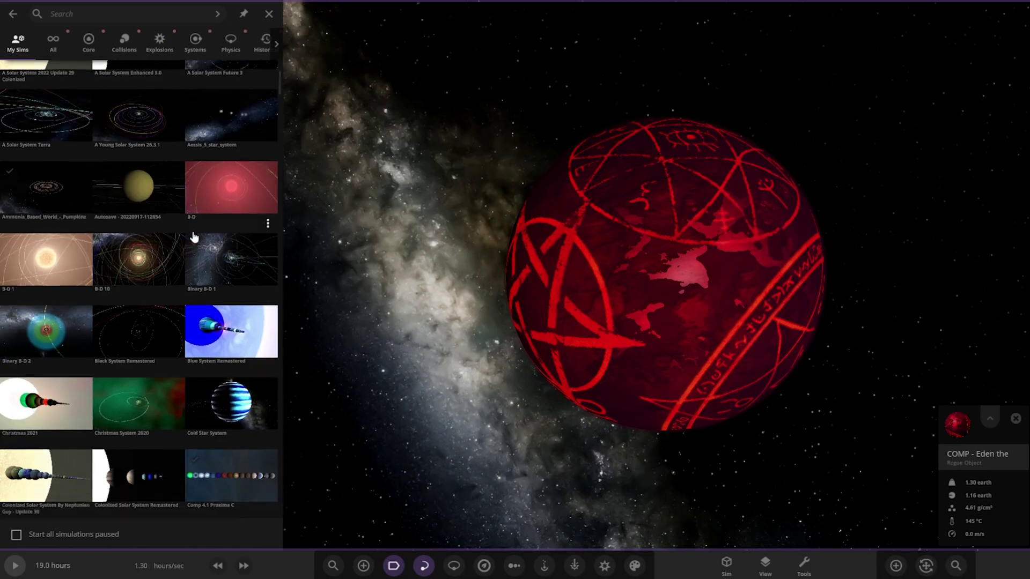
click(205, 74)
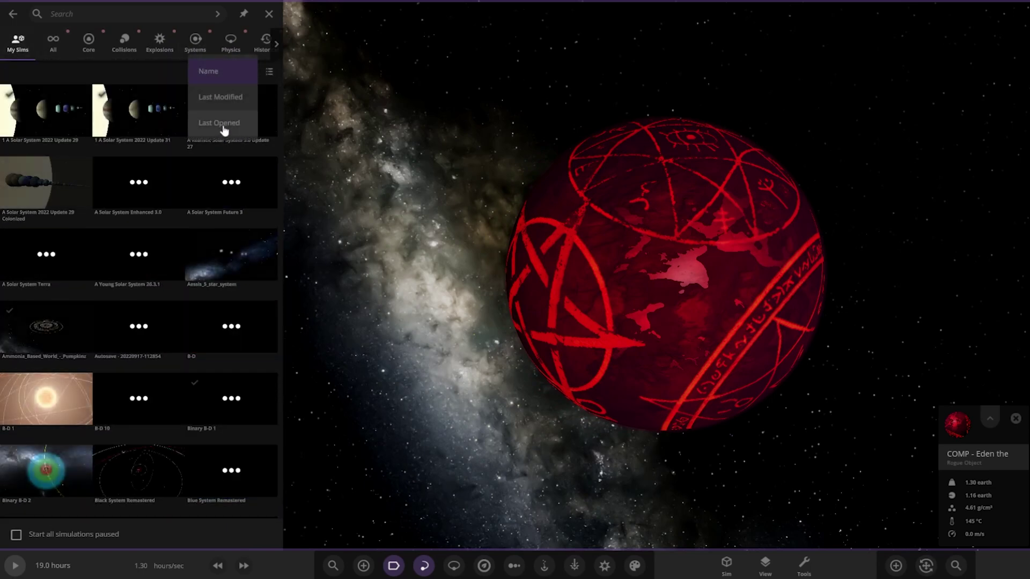
click(224, 101)
click(57, 87)
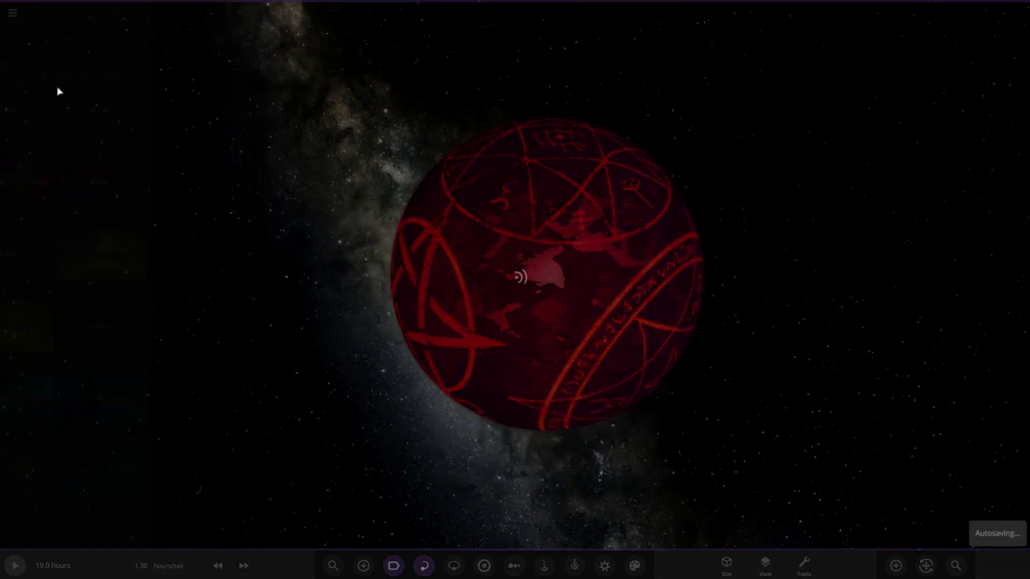